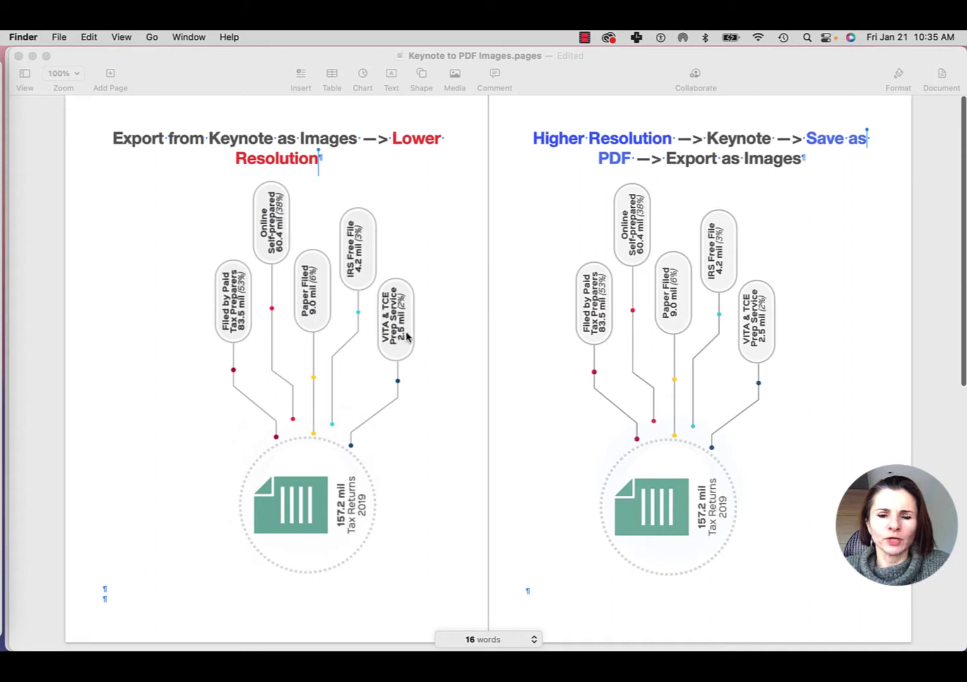
# Shift the left page's rotated chart slightly down and left, then deselect it.
pyautogui.click(304, 264)
pyautogui.moveTo(312, 283); pyautogui.dragTo(299, 289)
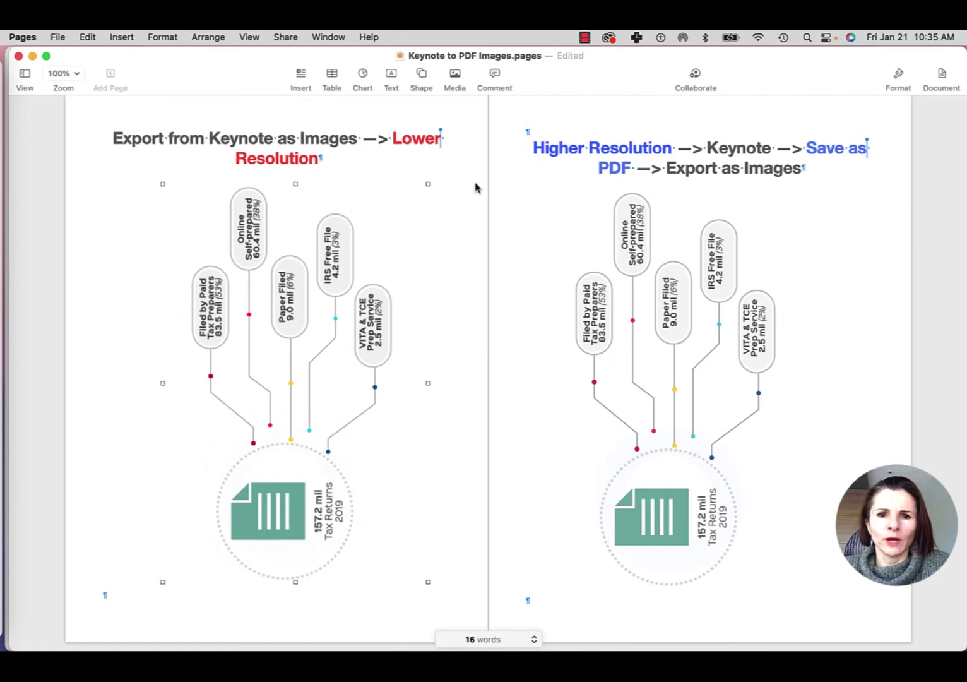
pyautogui.click(466, 167)
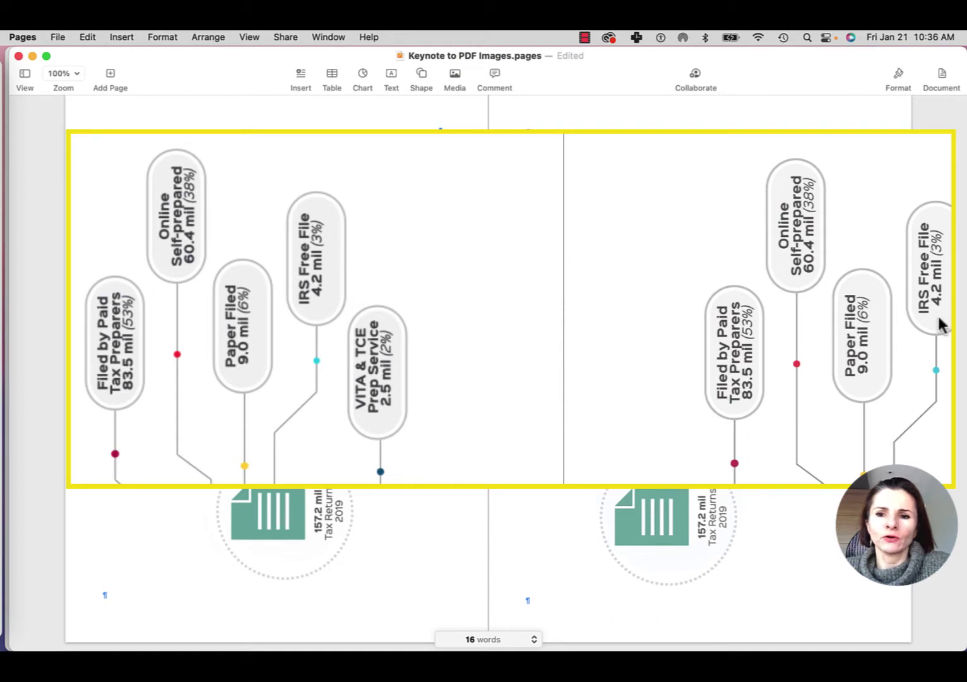
pyautogui.scroll(3, 639, 346)
pyautogui.scroll(2, 638, 346)
pyautogui.hscroll(3, 638, 345)
pyautogui.hscroll(3, 638, 345)
pyautogui.hscroll(2, 638, 345)
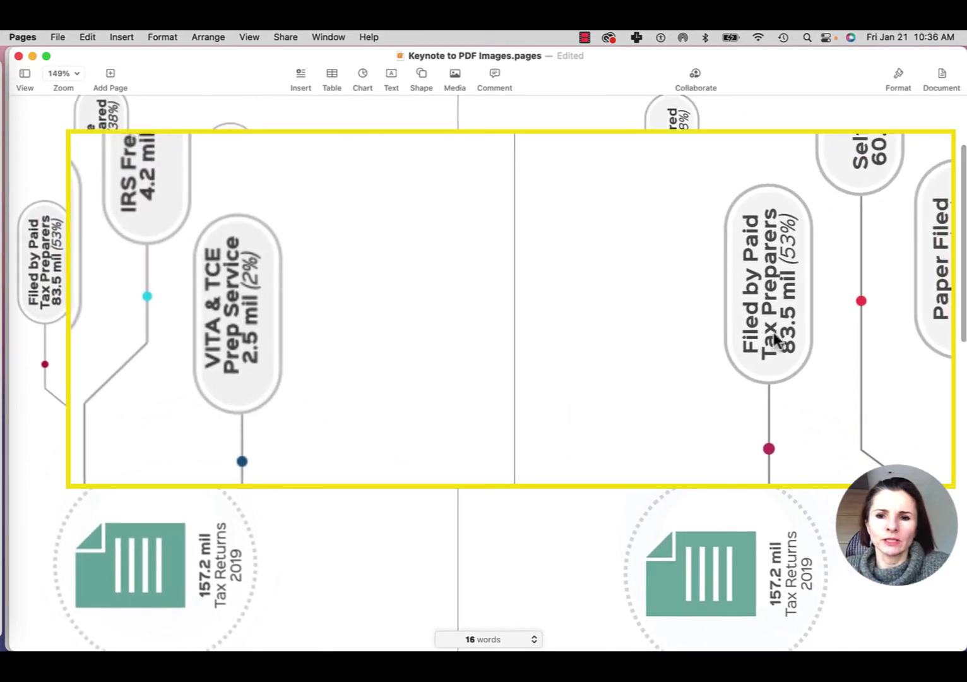
pyautogui.scroll(-2, 797, 244)
pyautogui.scroll(-2, 798, 244)
pyautogui.scroll(-2, 798, 243)
pyautogui.scroll(-2, 349, 297)
pyautogui.scroll(-2, 350, 297)
pyautogui.scroll(-1, 350, 297)
pyautogui.scroll(-2, 350, 297)
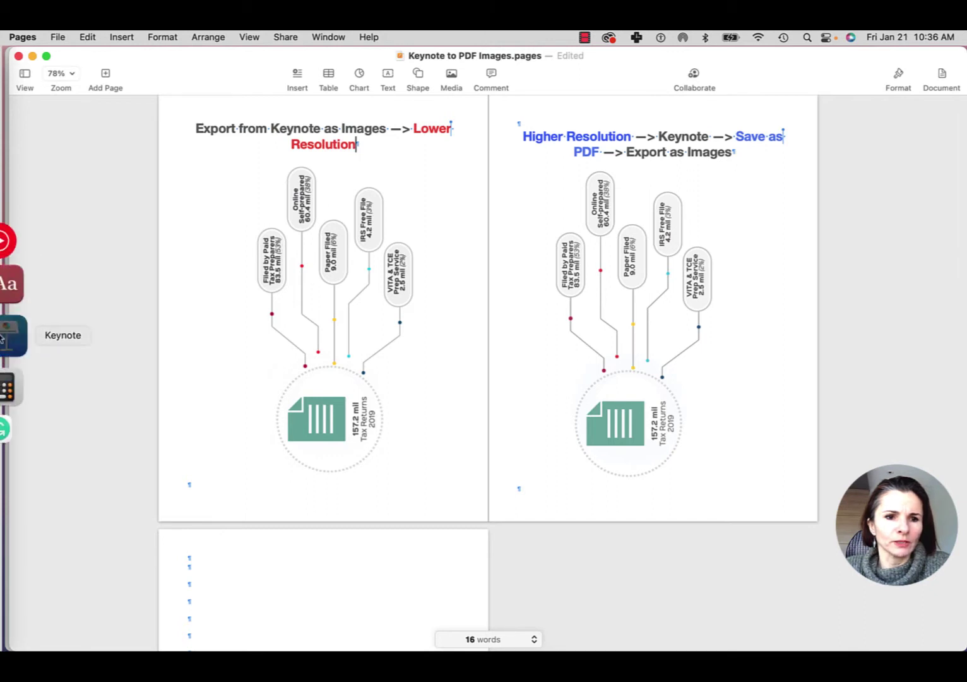
# In Keynote, start an image export limited to a slide range from 2 to 2.
pyautogui.click(8, 334)
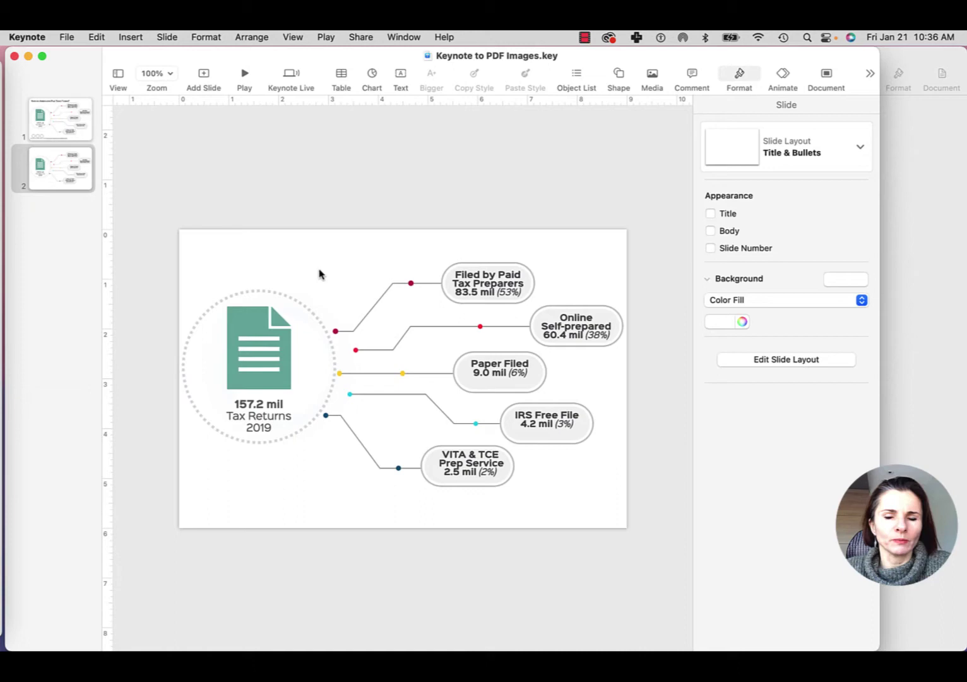
pyautogui.click(66, 36)
pyautogui.moveTo(72, 215)
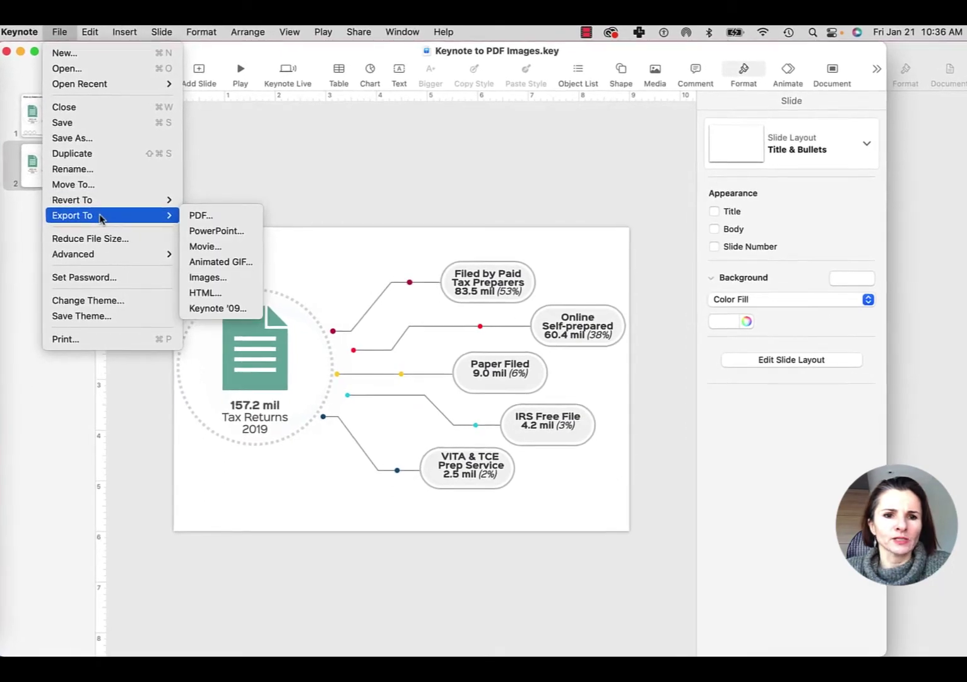
pyautogui.click(207, 276)
pyautogui.click(364, 298)
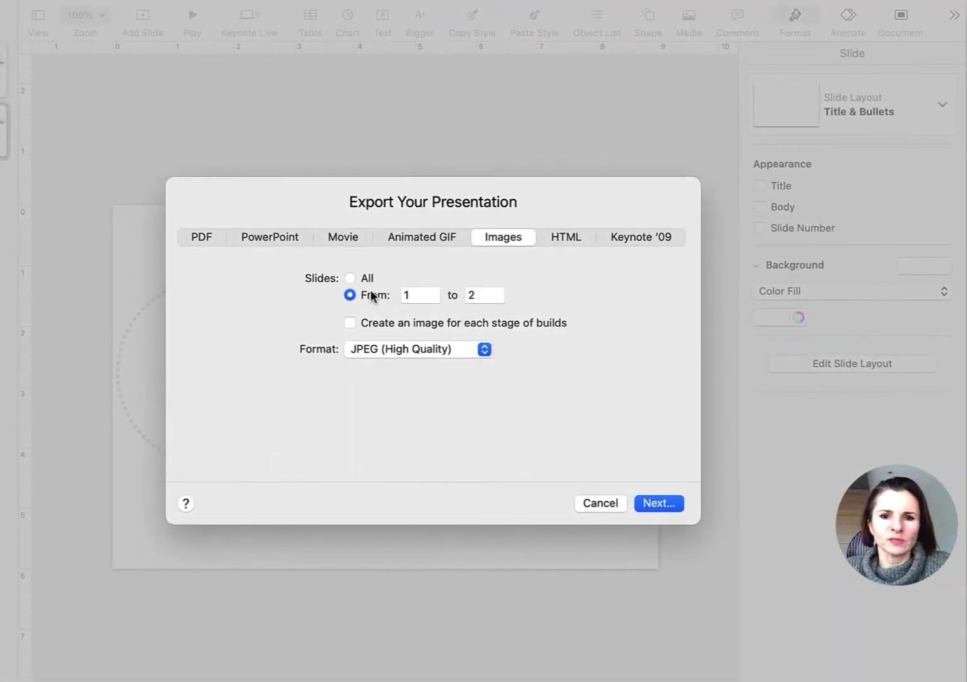
pyautogui.click(412, 294)
pyautogui.write('2')
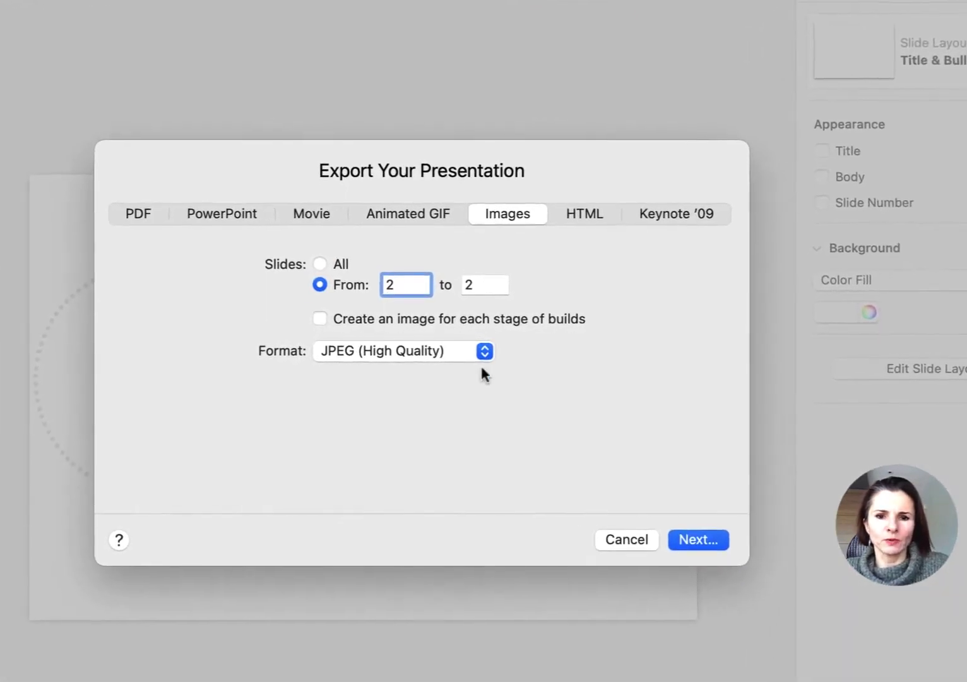
# Keep JPEG (High Quality) as the format and save the exported slide image.
pyautogui.click(484, 351)
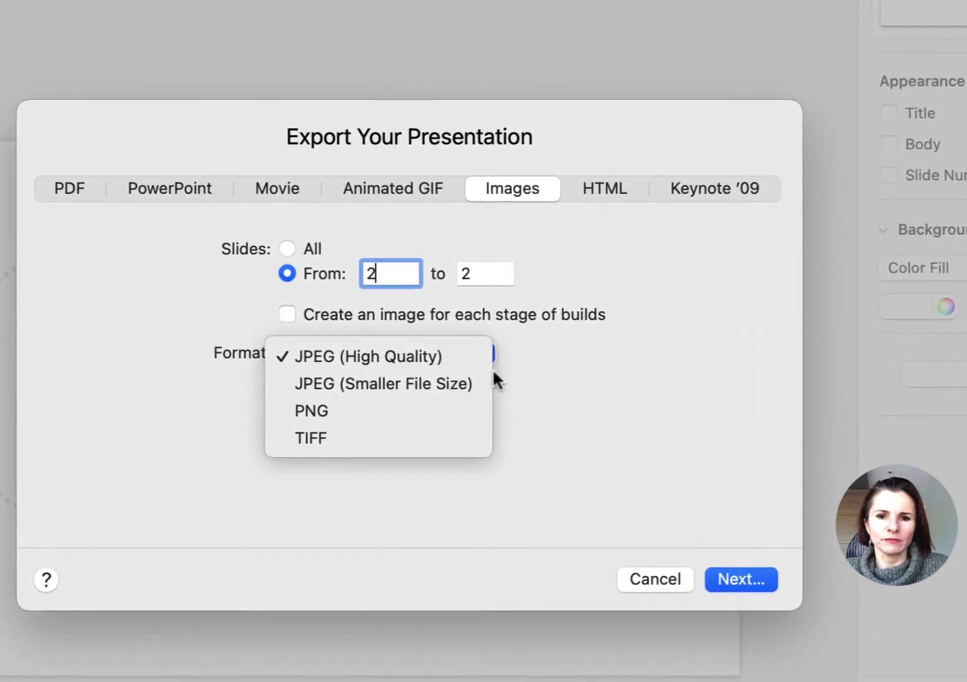
pyautogui.click(462, 354)
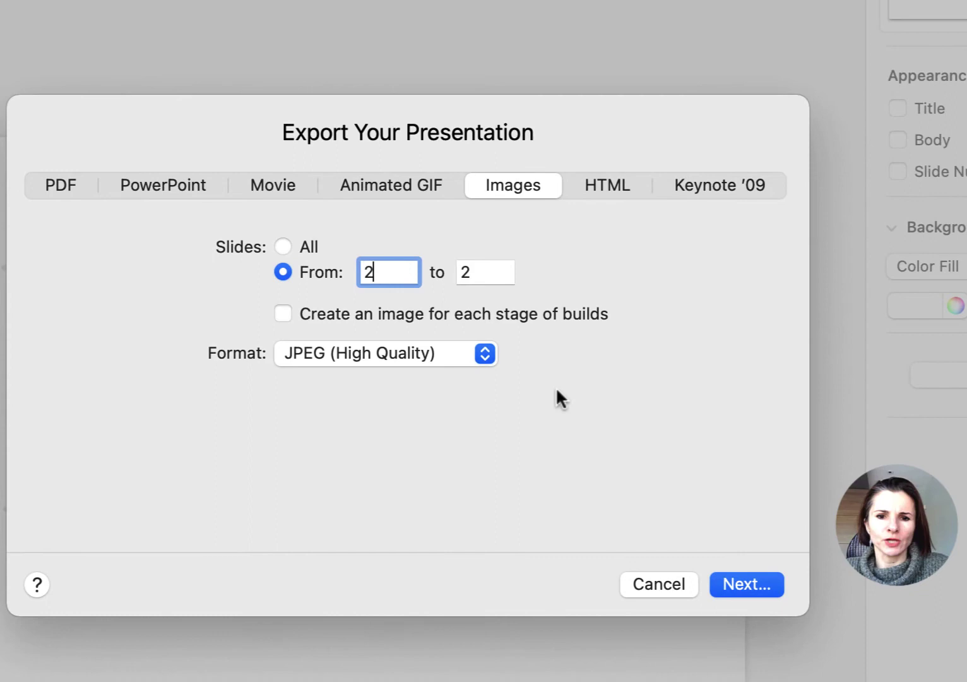
pyautogui.click(739, 586)
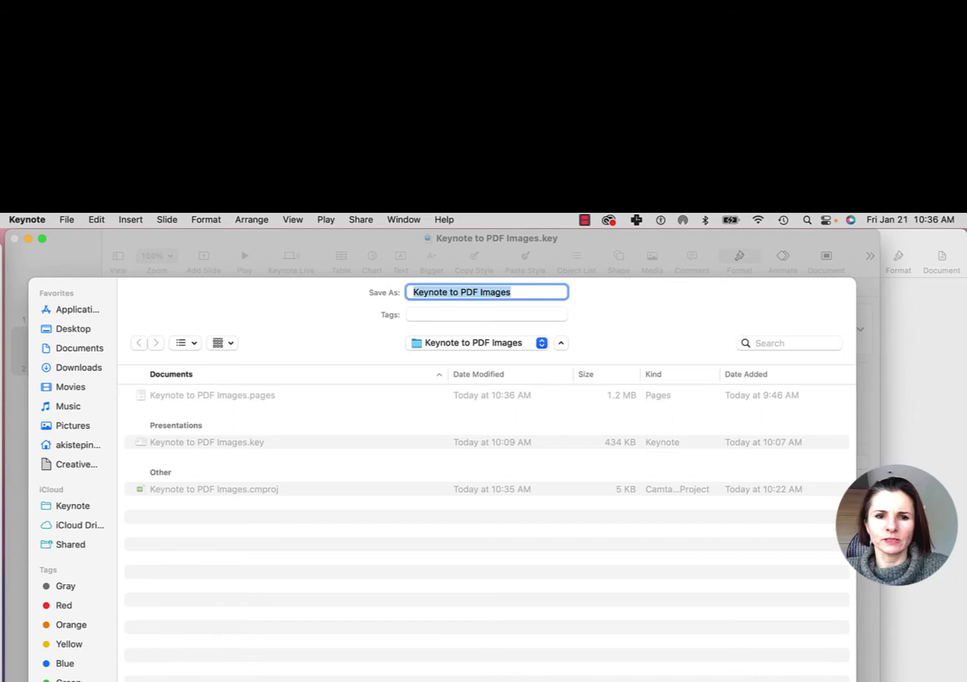
pyautogui.press('Return')
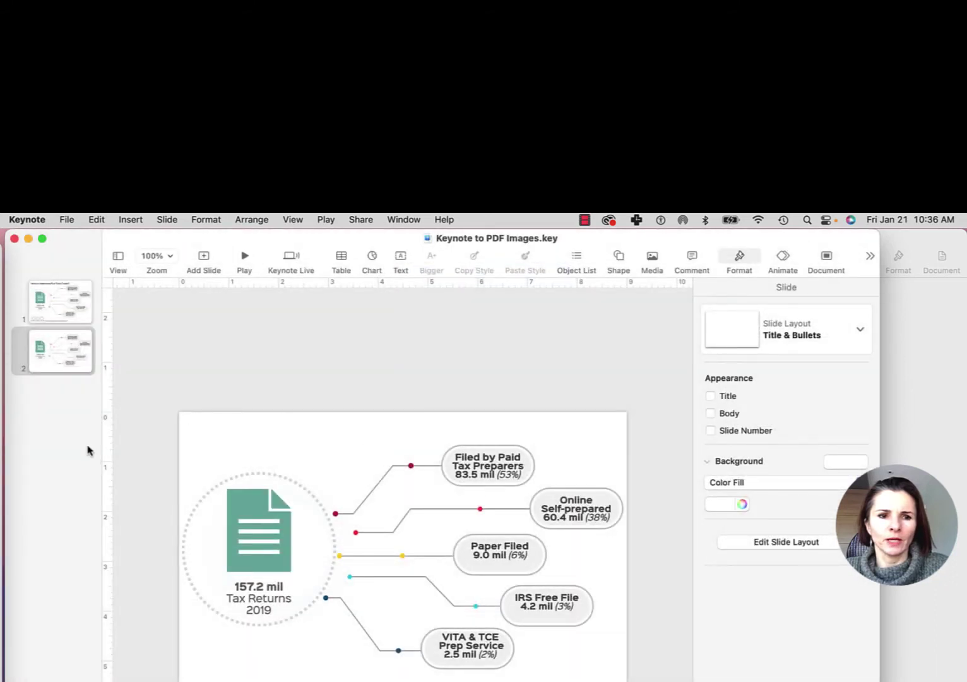
# Delete both old chart images in Pages and put the insertion point below the first heading.
pyautogui.click(9, 457)
pyautogui.press('Delete')
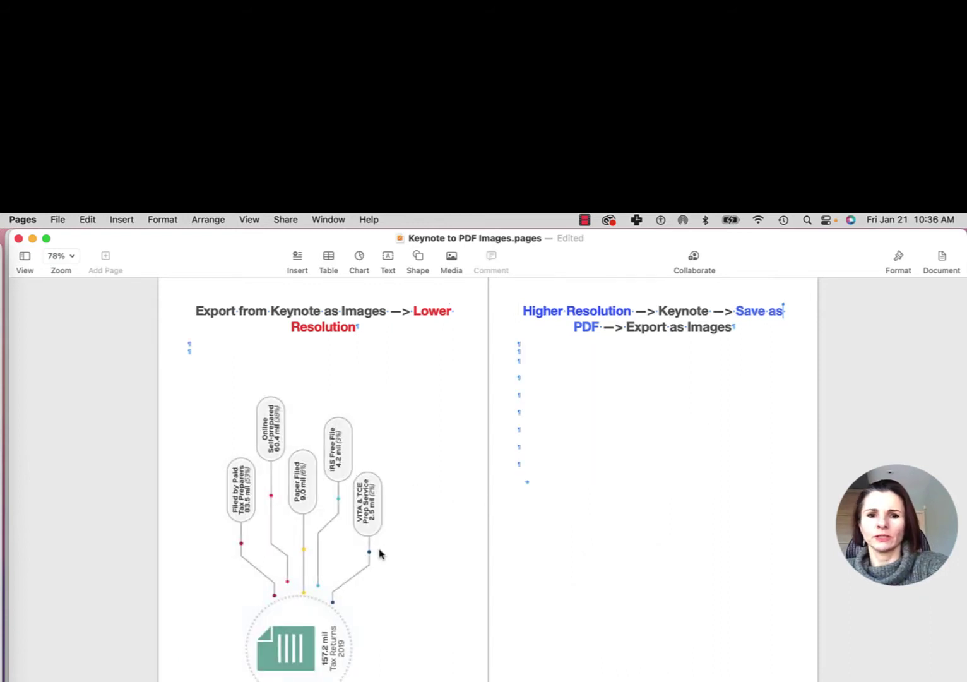
pyautogui.press('Delete')
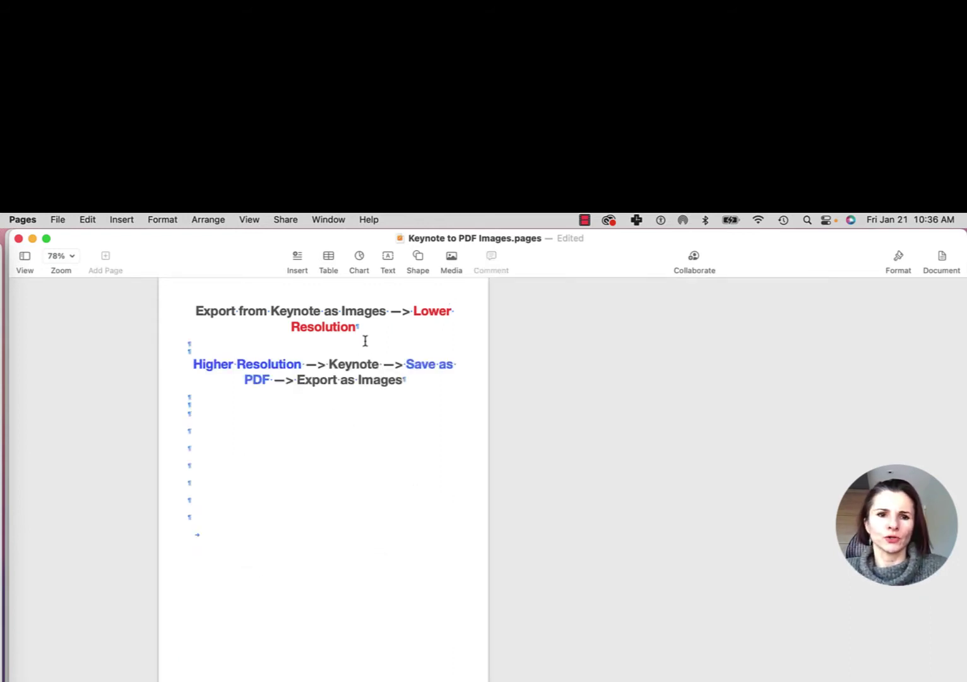
pyautogui.click(330, 341)
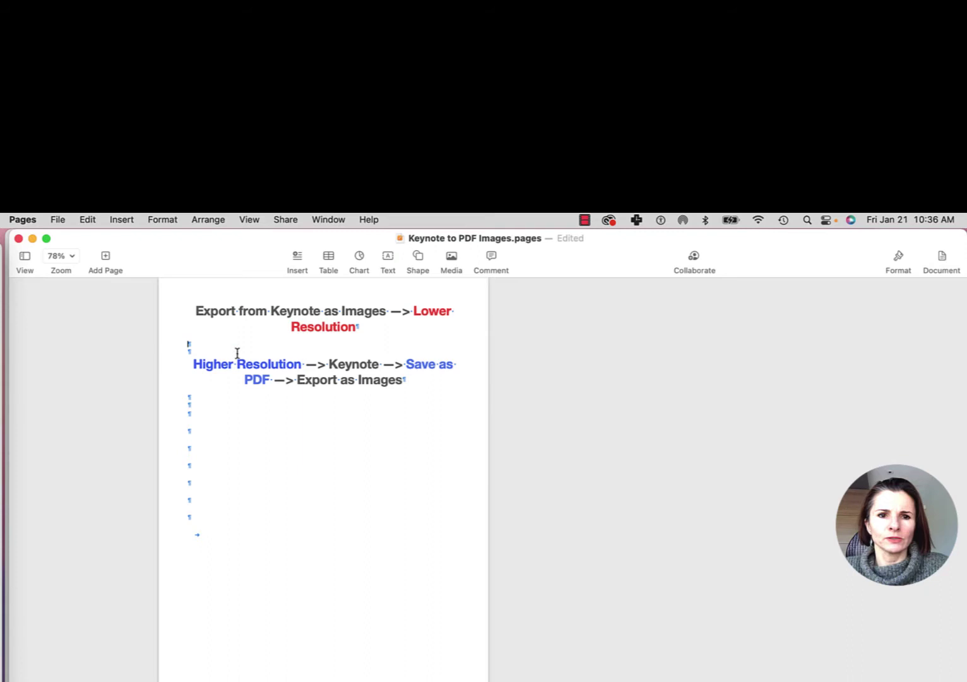
# Insert the newly exported slide JPEG from the project folder via Media > Choose.
pyautogui.click(452, 261)
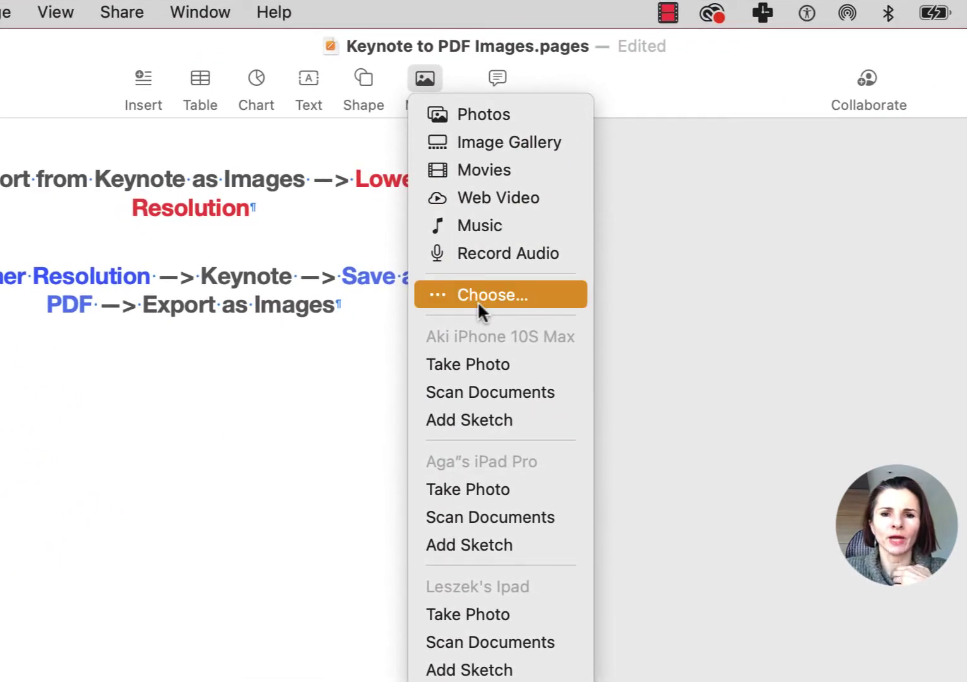
pyautogui.click(477, 301)
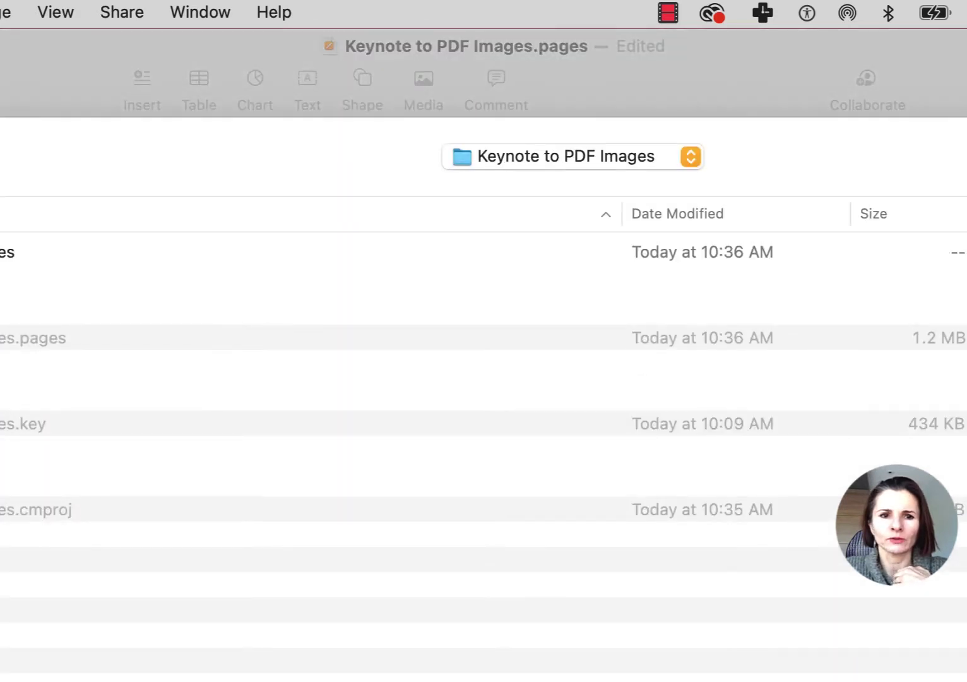
pyautogui.doubleClick(76, 252)
pyautogui.doubleClick(204, 166)
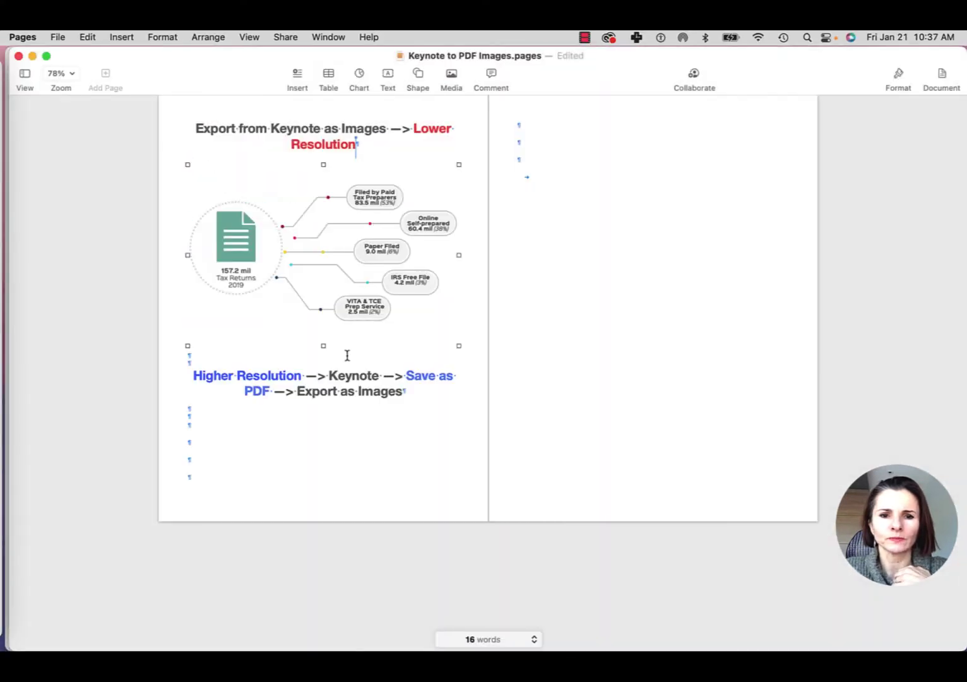
# Set the inserted chart to 8 in wide and rotate it 90°.
pyautogui.click(897, 73)
pyautogui.click(845, 344)
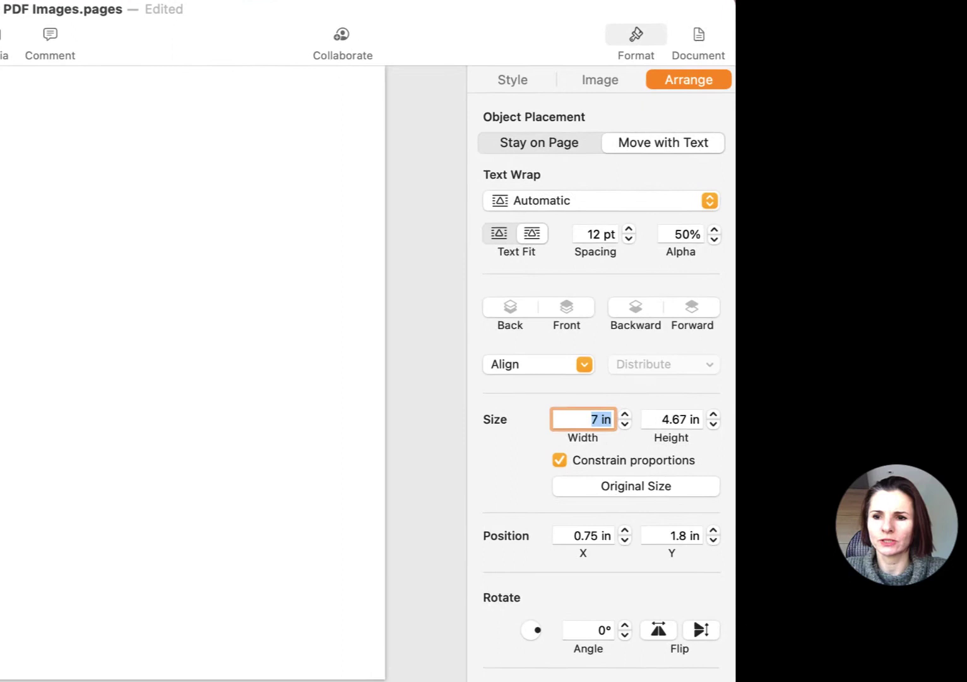
pyautogui.write('8')
pyautogui.press('Return')
pyautogui.click(582, 629)
pyautogui.write('9')
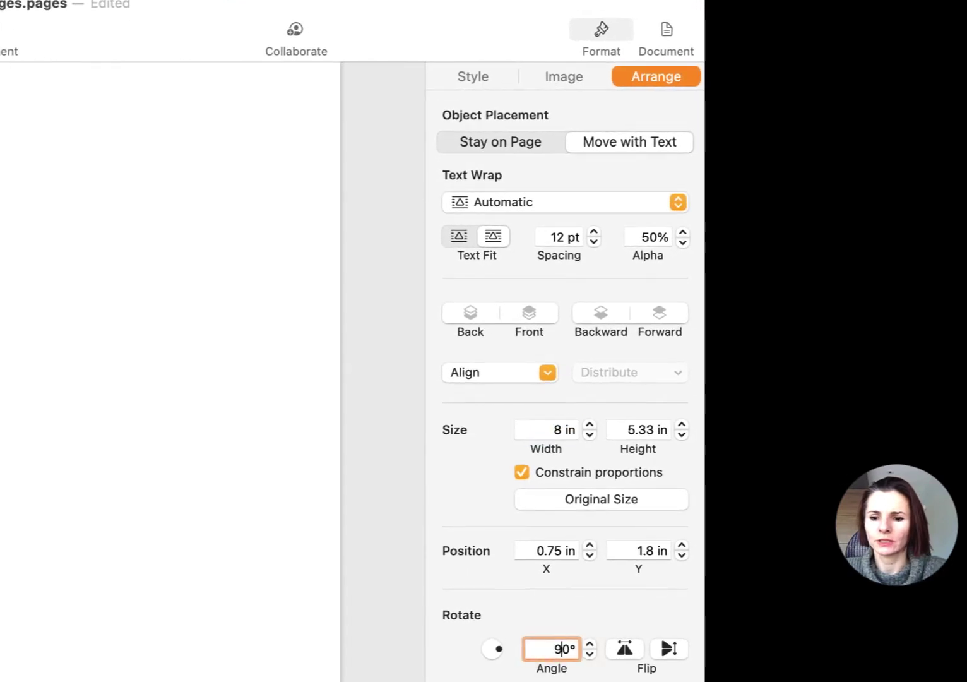
pyautogui.press('Return')
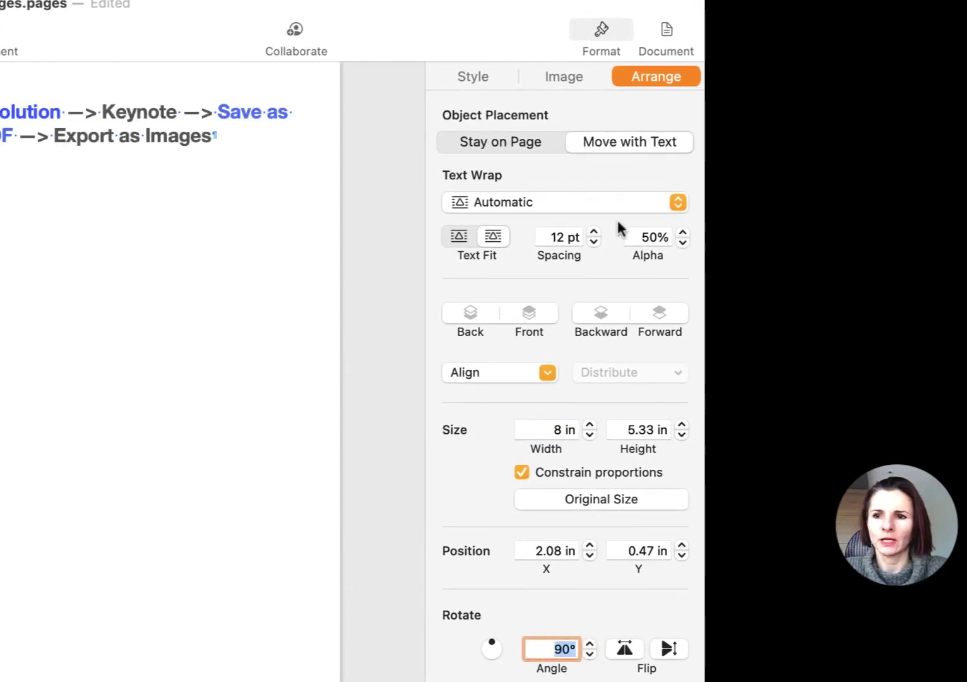
# Wrap text above and below the chart and settle it under the Lower Resolution heading.
pyautogui.click(677, 202)
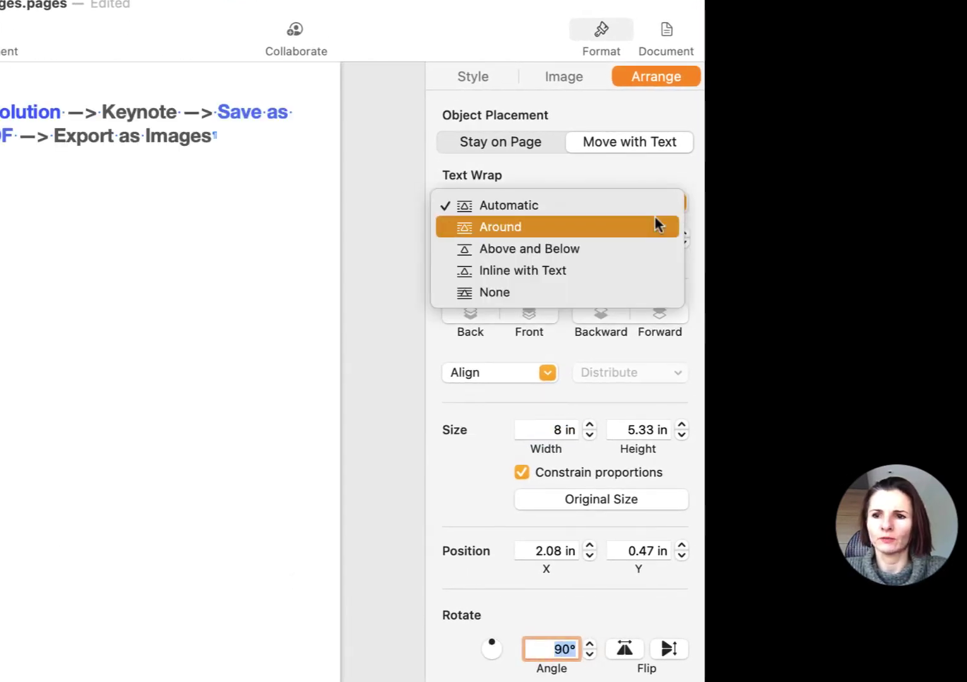
pyautogui.click(636, 248)
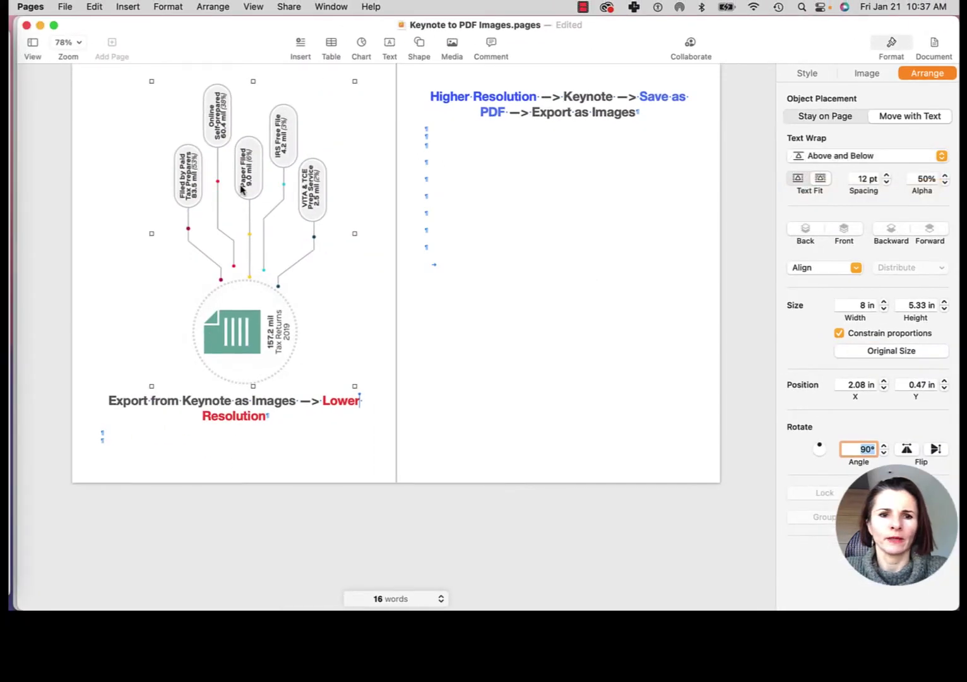
pyautogui.moveTo(241, 189); pyautogui.dragTo(235, 227)
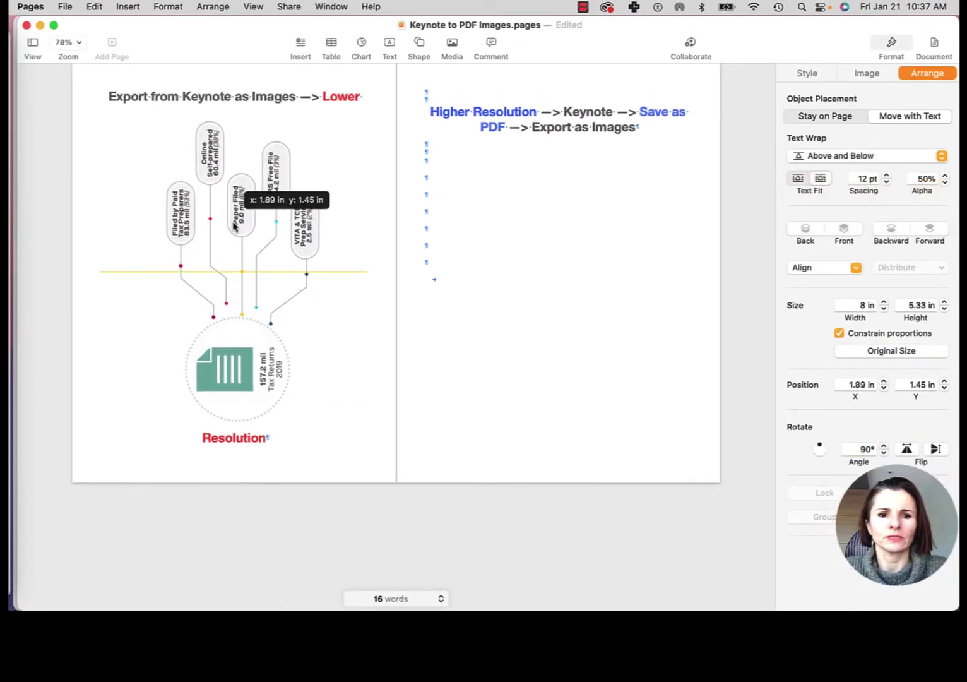
pyautogui.moveTo(235, 225); pyautogui.dragTo(235, 236)
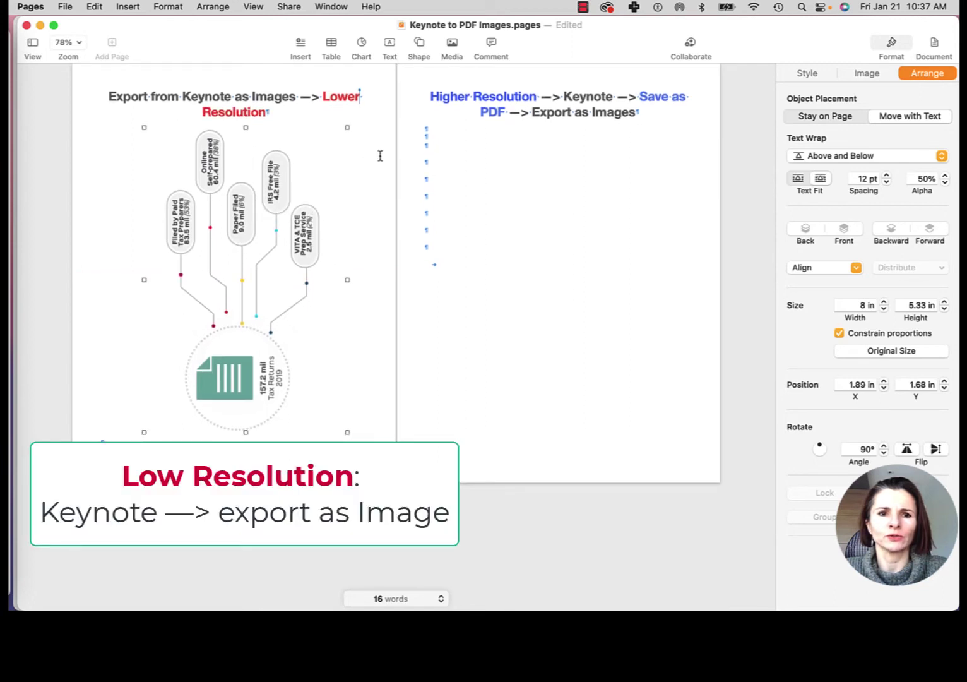
# Export the Keynote presentation as a PDF at Best quality into the project folder.
pyautogui.click(16, 303)
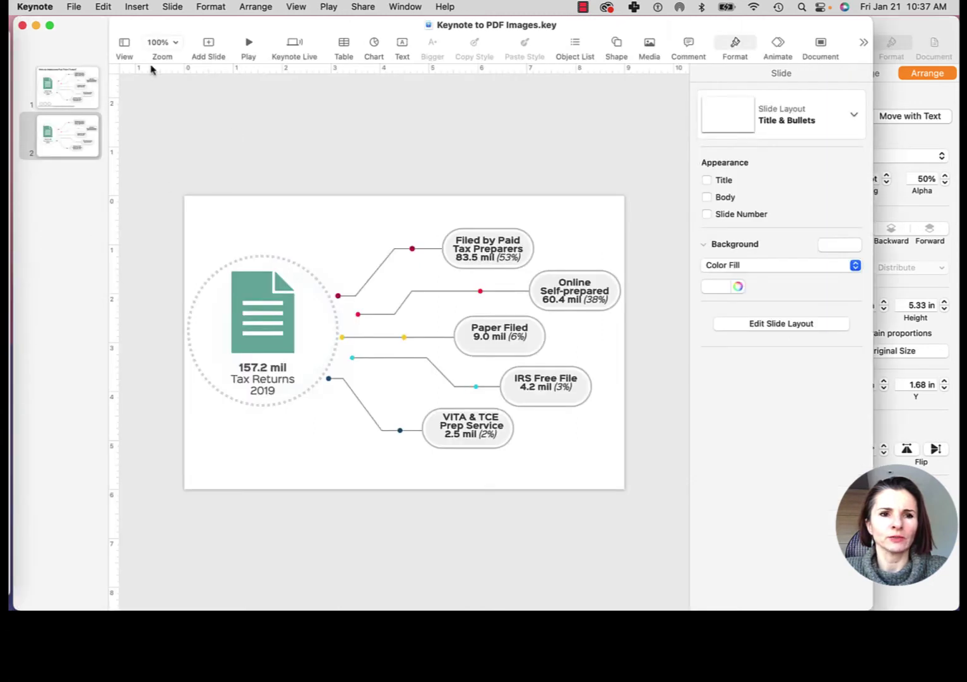
pyautogui.click(73, 6)
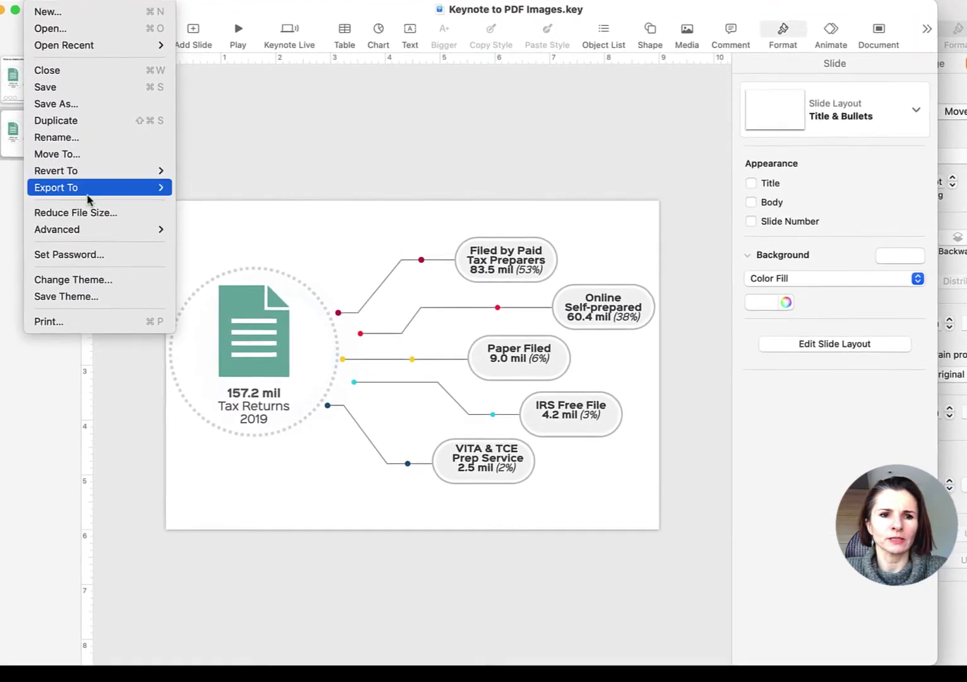
pyautogui.moveTo(99, 187)
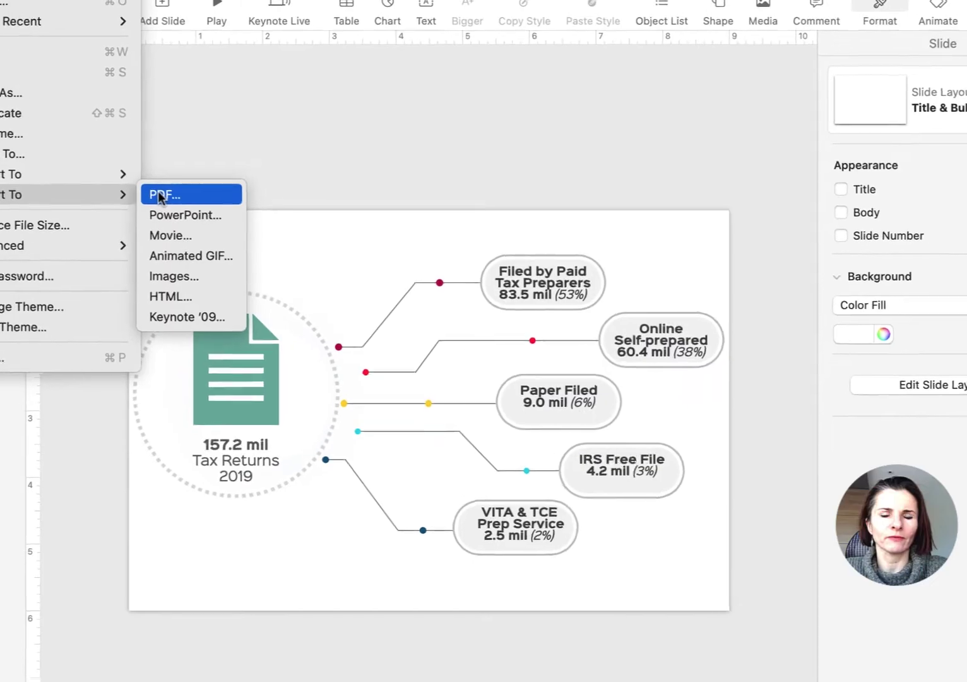
pyautogui.click(172, 192)
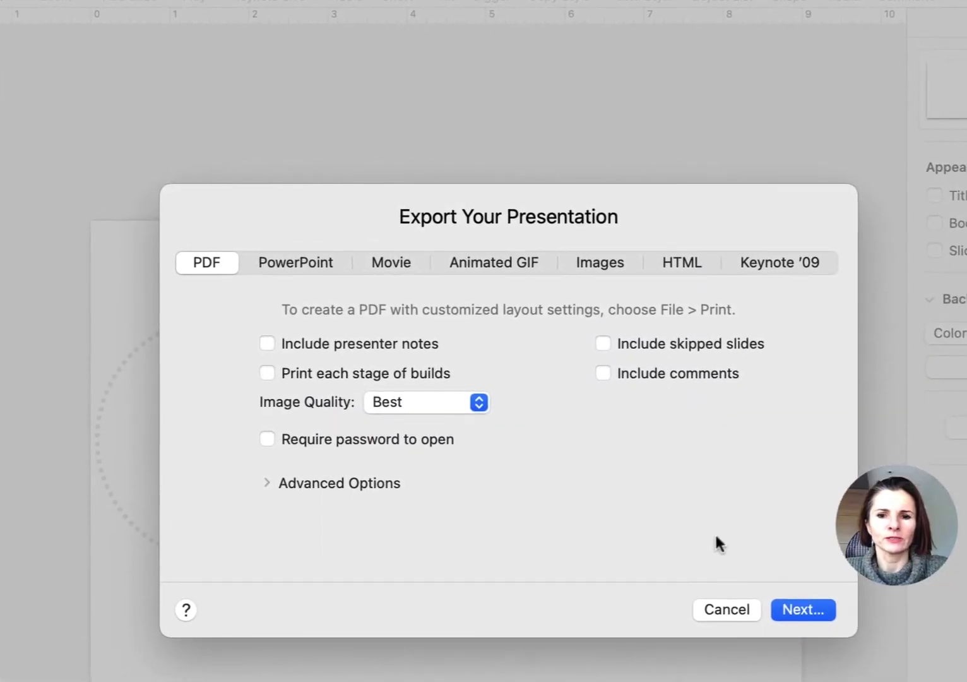
pyautogui.click(805, 599)
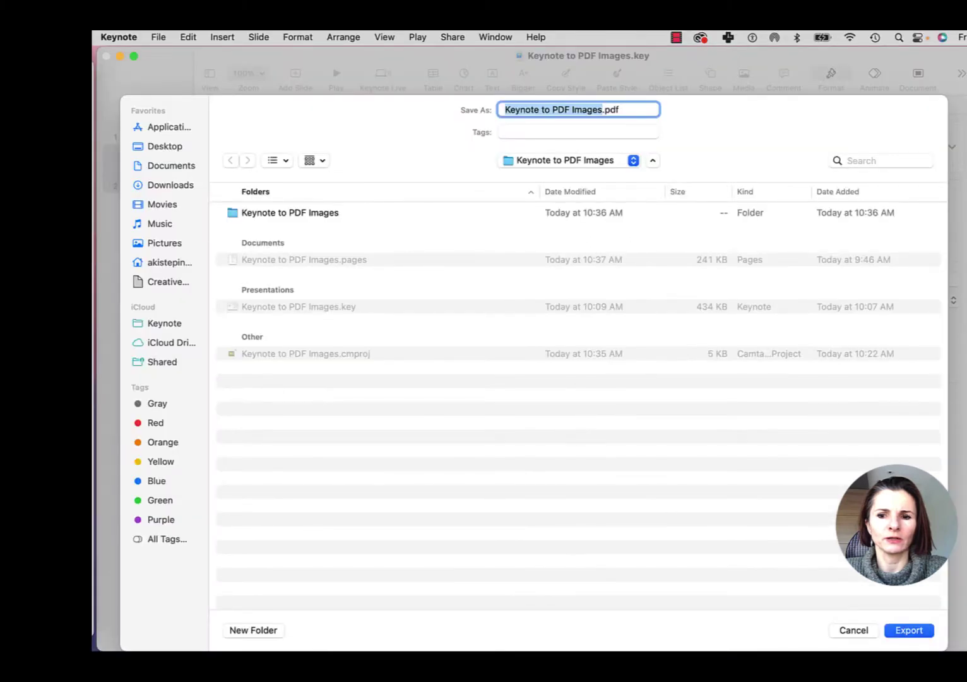
pyautogui.click(909, 629)
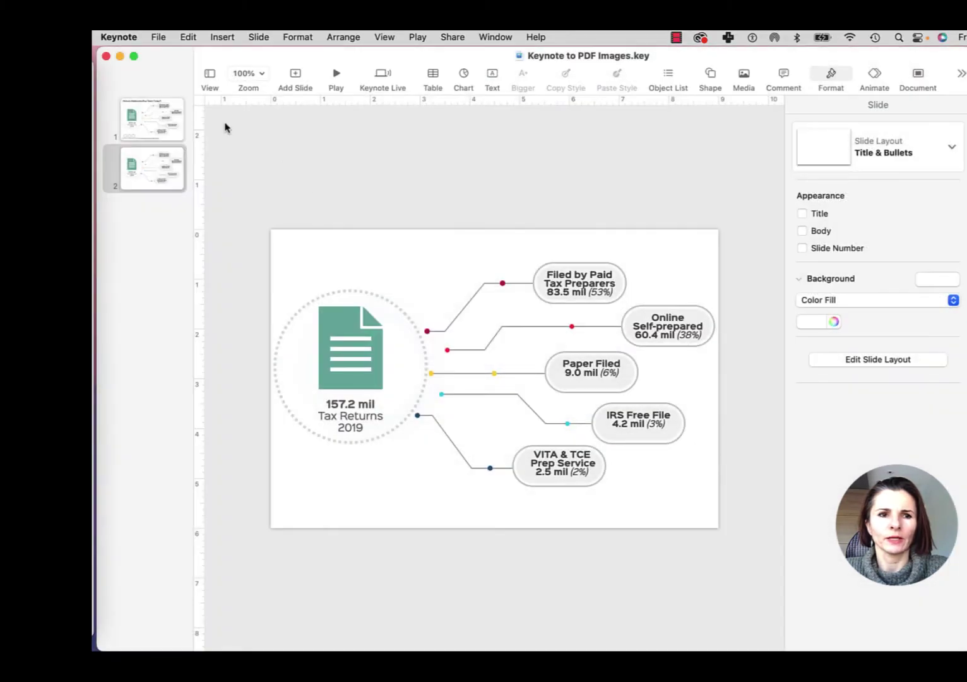
# Open Keynote to PDF Images.pdf from Finder in Acrobat Pro DC.
pyautogui.click(104, 73)
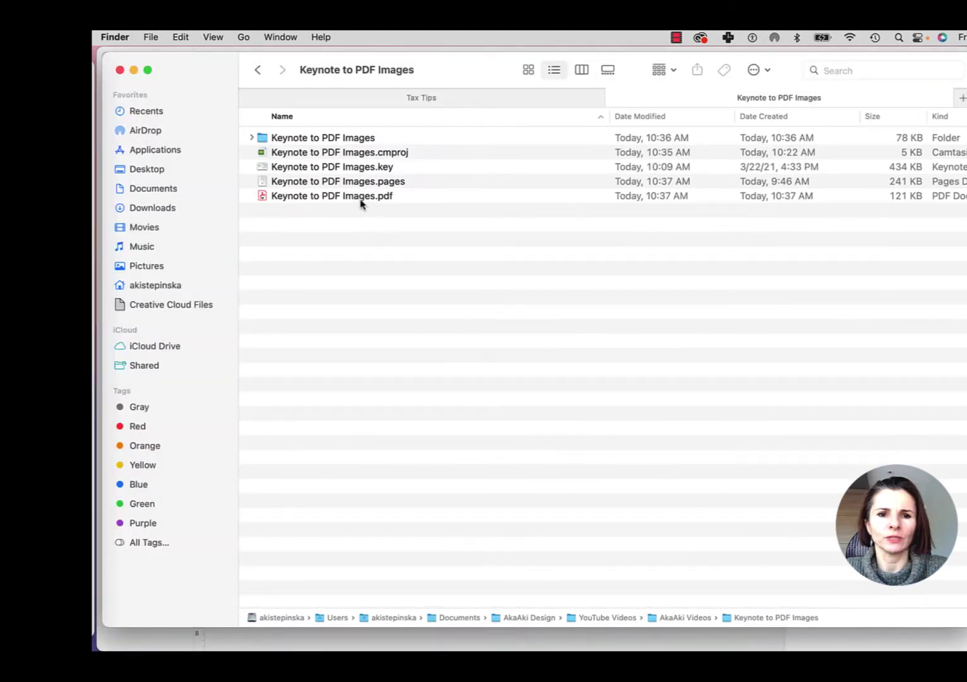
pyautogui.click(361, 196)
pyautogui.doubleClick(361, 201)
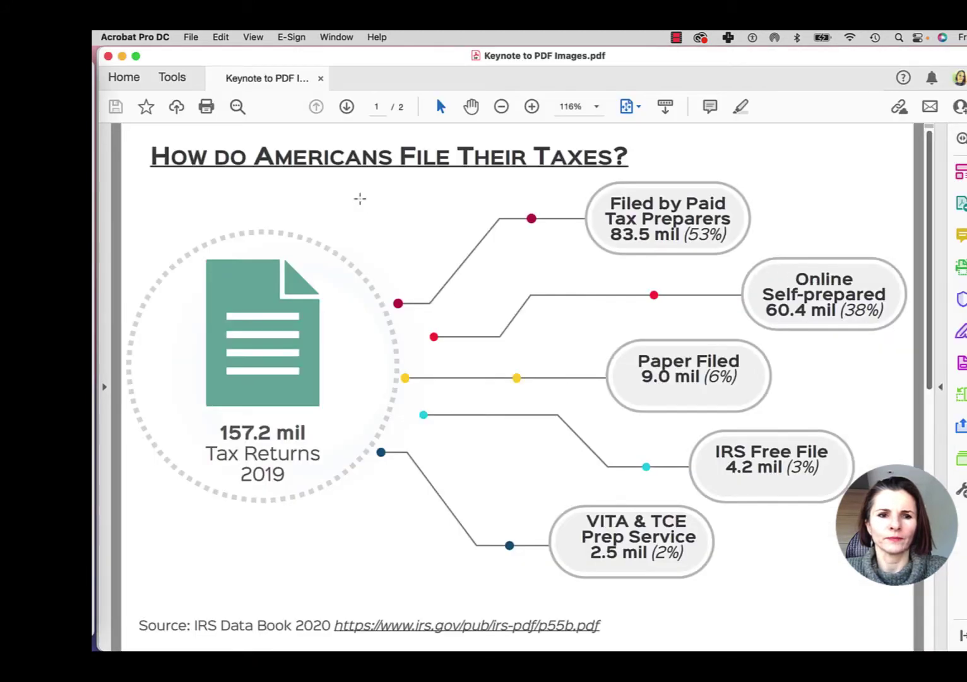
pyautogui.scroll(-3, 242, 210)
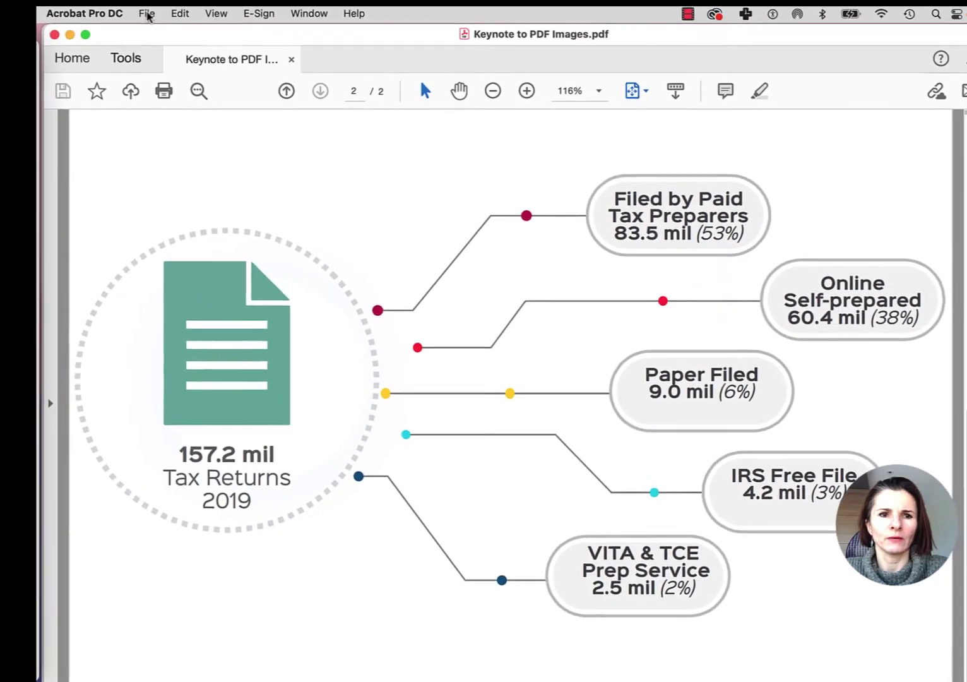
# Choose File > Export To > Image > JPEG for the open PDF.
pyautogui.click(166, 24)
pyautogui.moveTo(114, 188)
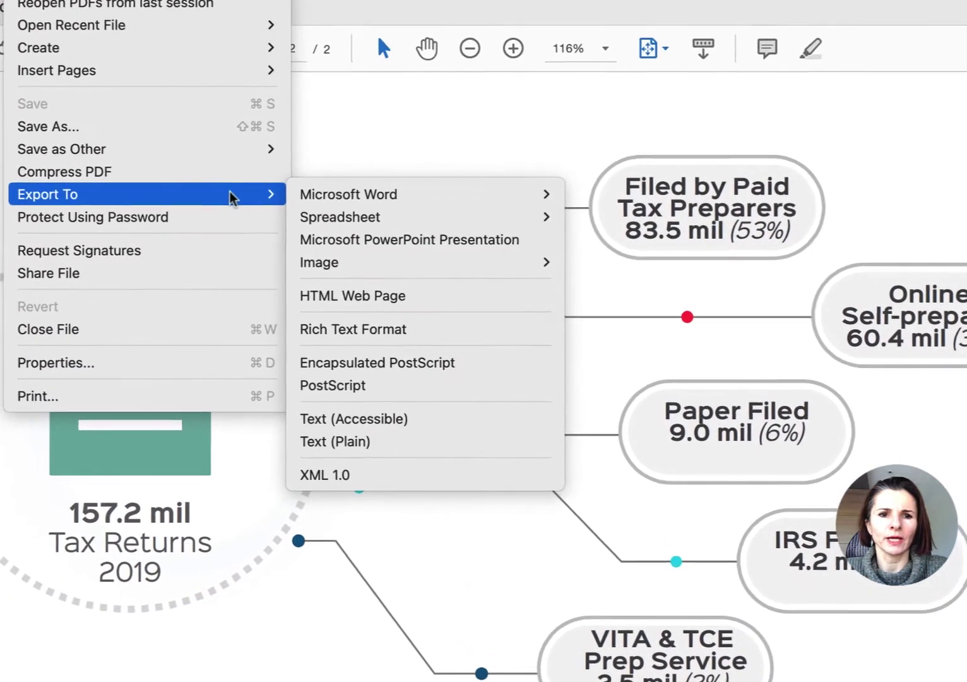
pyautogui.moveTo(289, 264)
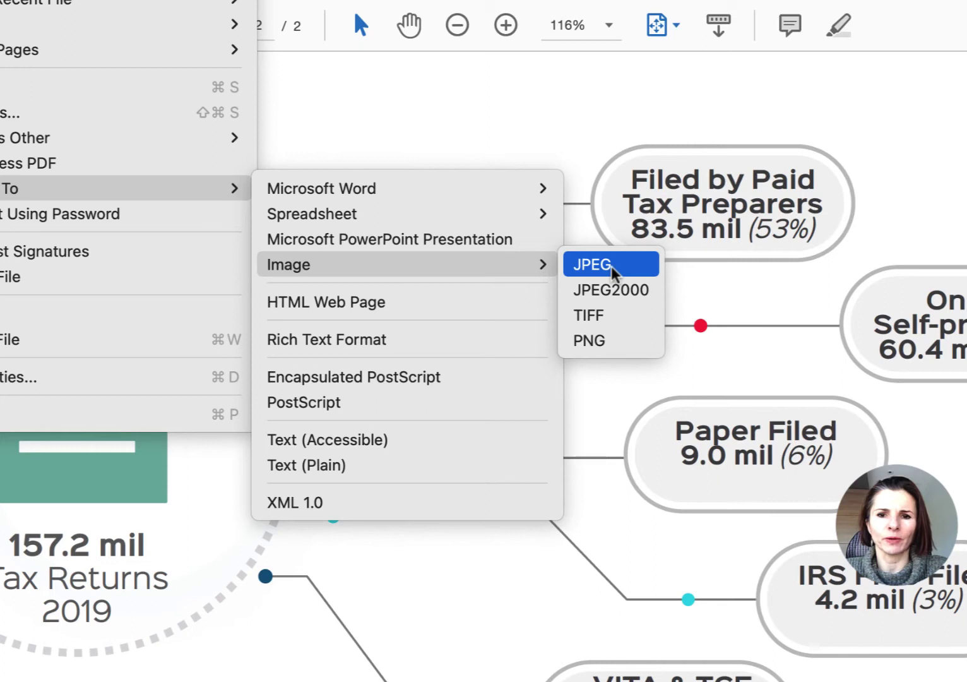
pyautogui.click(613, 271)
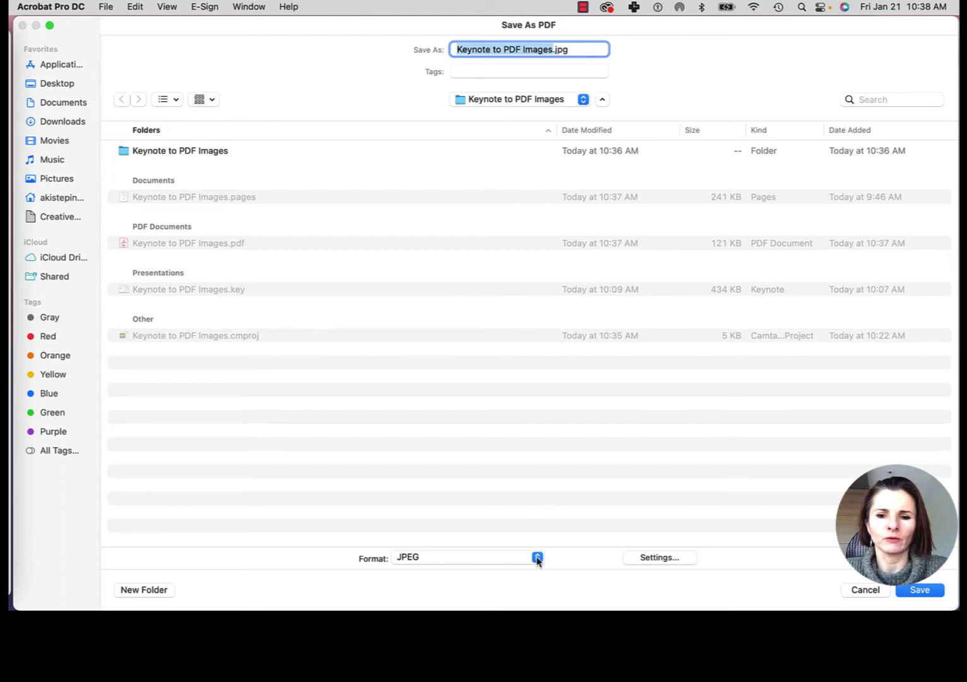
# Set the JPEG export resolution to 600 pixels/inch and confirm the settings.
pyautogui.click(660, 557)
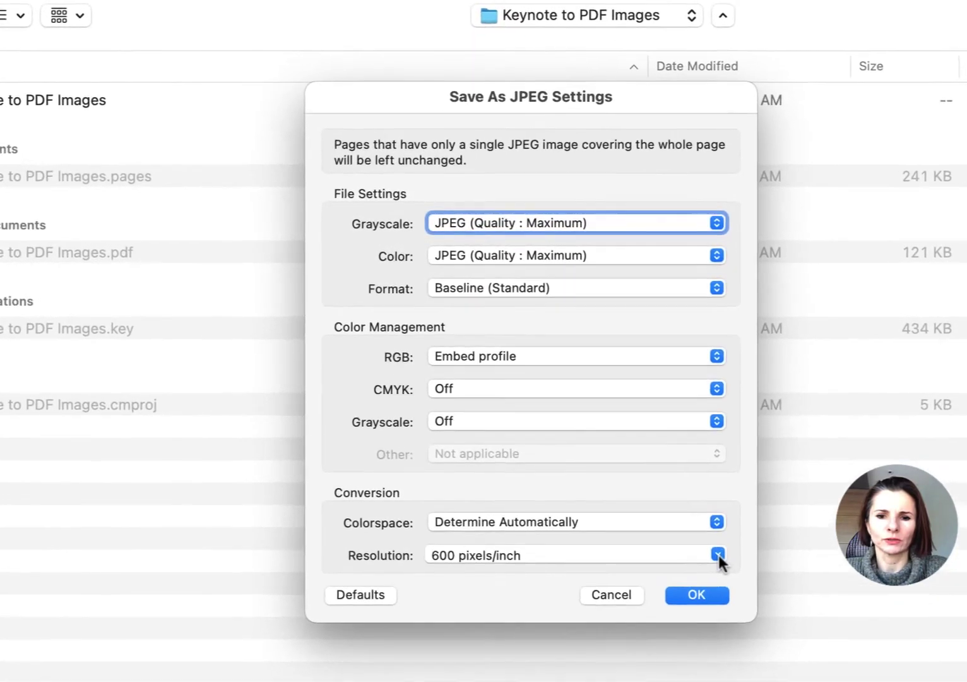
pyautogui.click(679, 514)
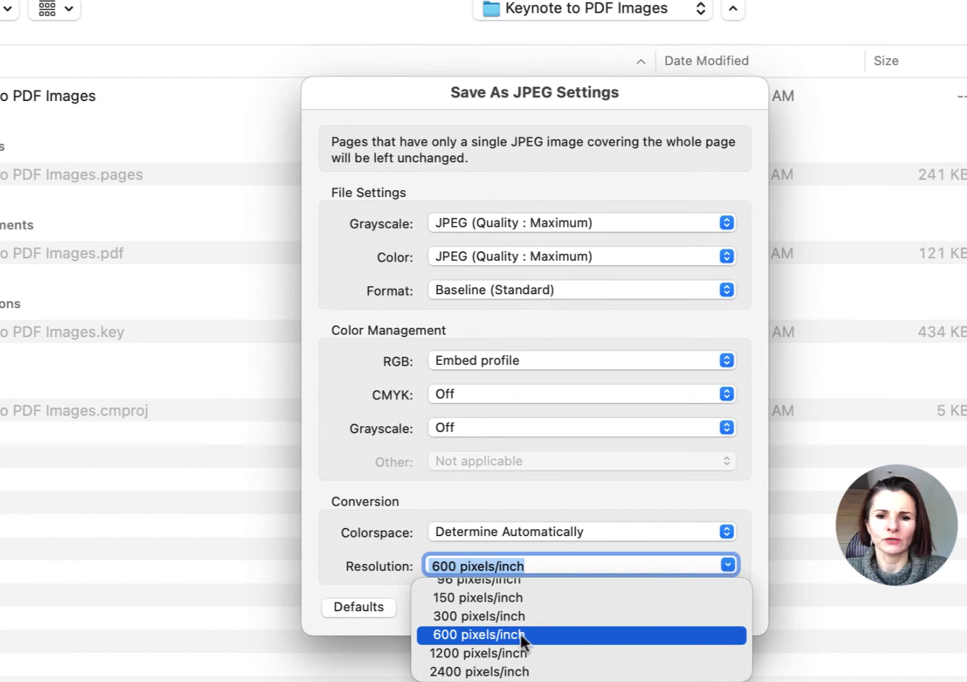
pyautogui.click(519, 634)
pyautogui.click(718, 624)
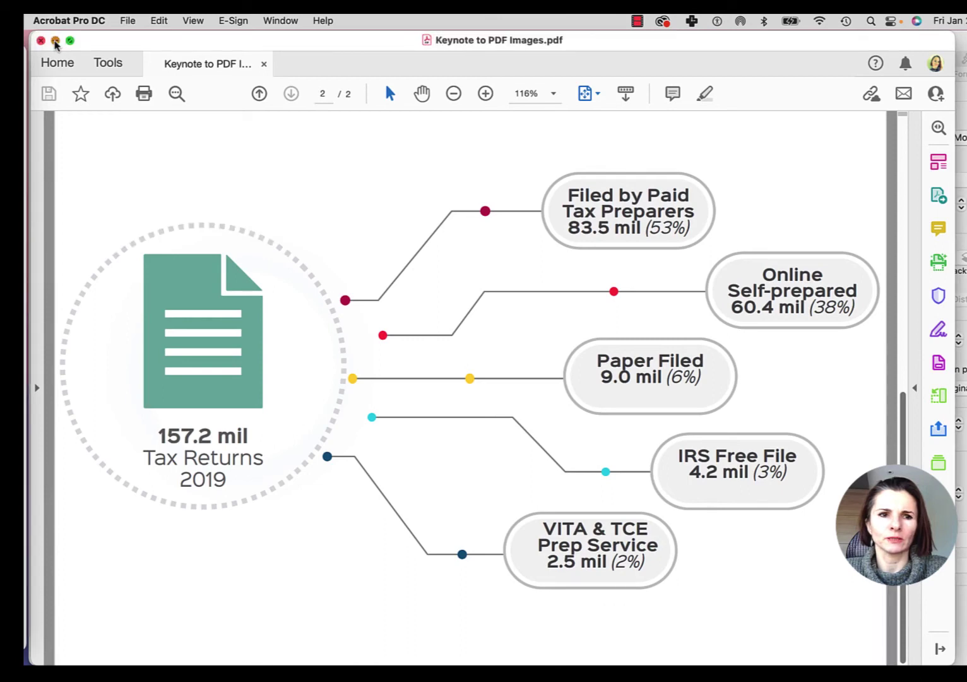
# Close Acrobat, return to Pages, and open the image chooser with the insertion point on the right page.
pyautogui.click(41, 41)
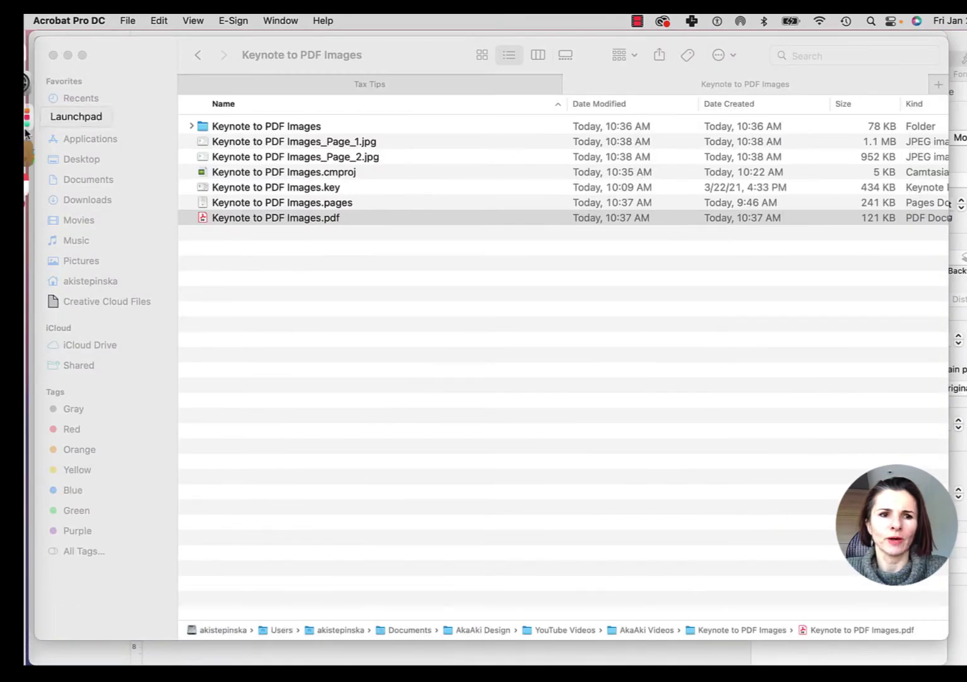
pyautogui.click(15, 260)
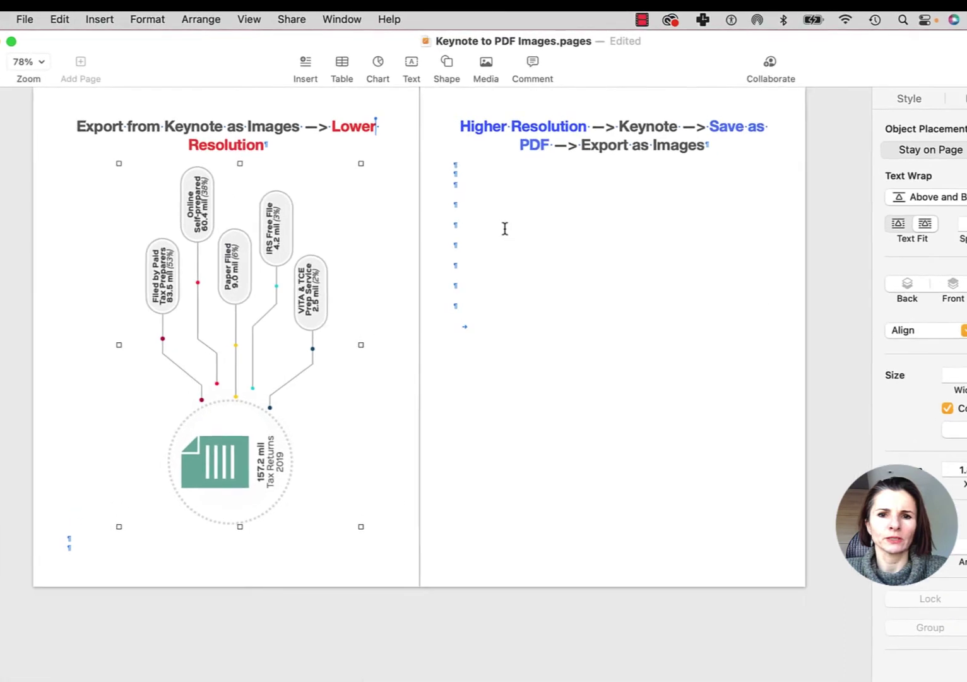
pyautogui.click(477, 176)
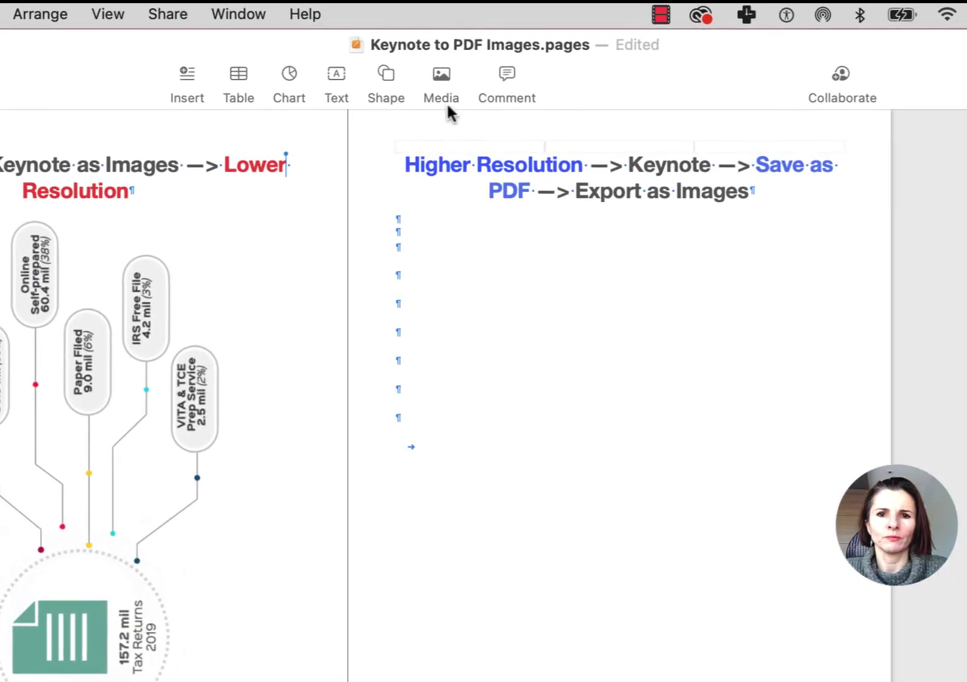
pyautogui.click(452, 76)
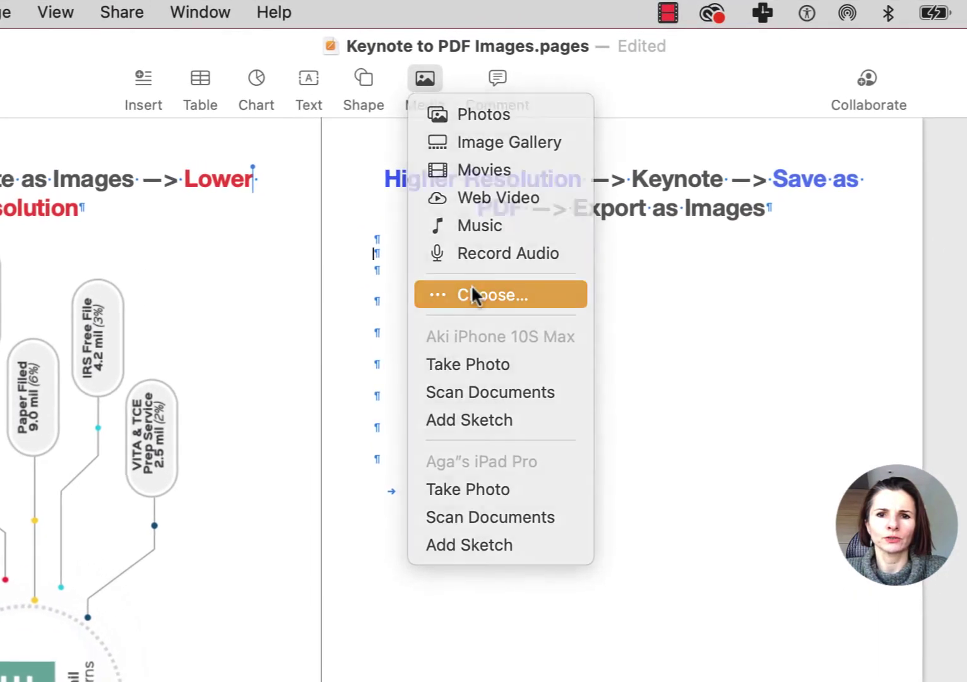
pyautogui.click(471, 293)
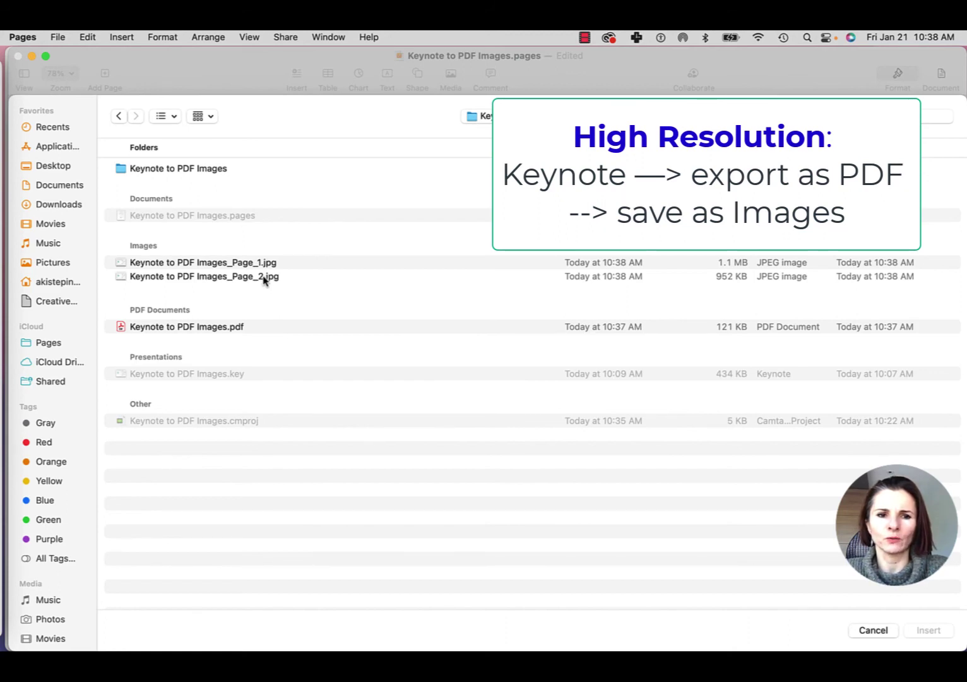
# Insert Keynote to PDF Images_Page_2.jpg, make it 8 in wide and rotate it 90°.
pyautogui.doubleClick(263, 277)
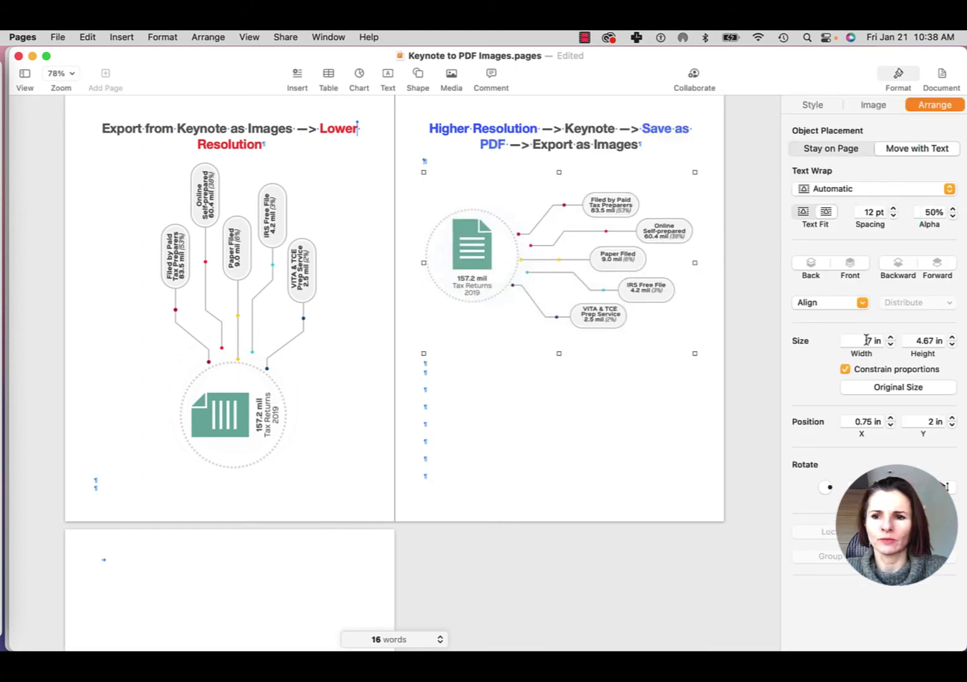
pyautogui.write('8')
pyautogui.press('Return')
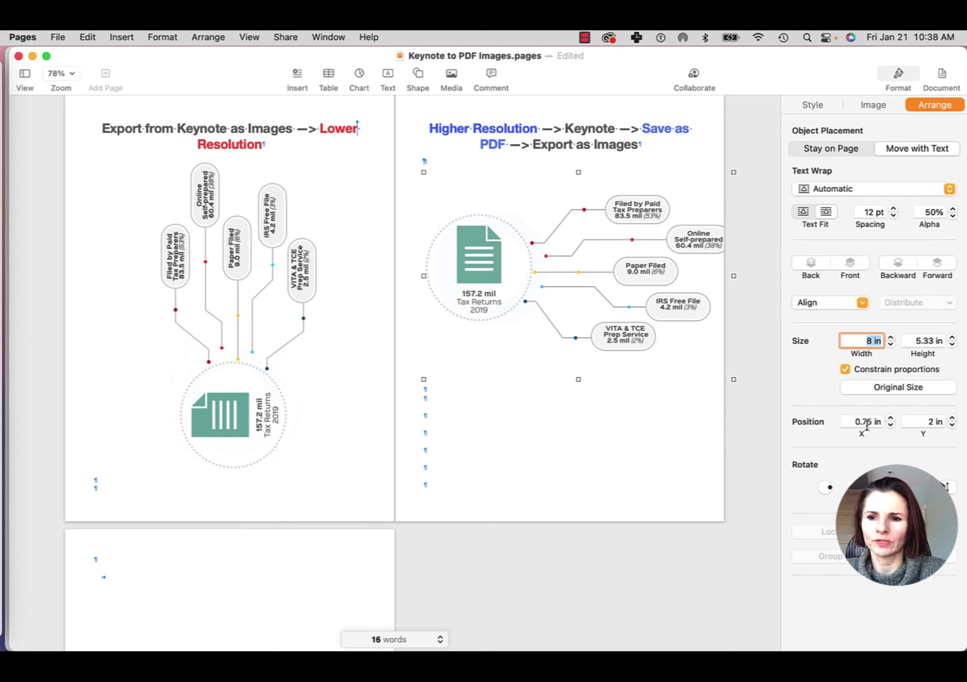
pyautogui.press('Return')
# Drag both charts so they sit aligned side by side under their headings.
pyautogui.moveTo(608, 330); pyautogui.dragTo(604, 368)
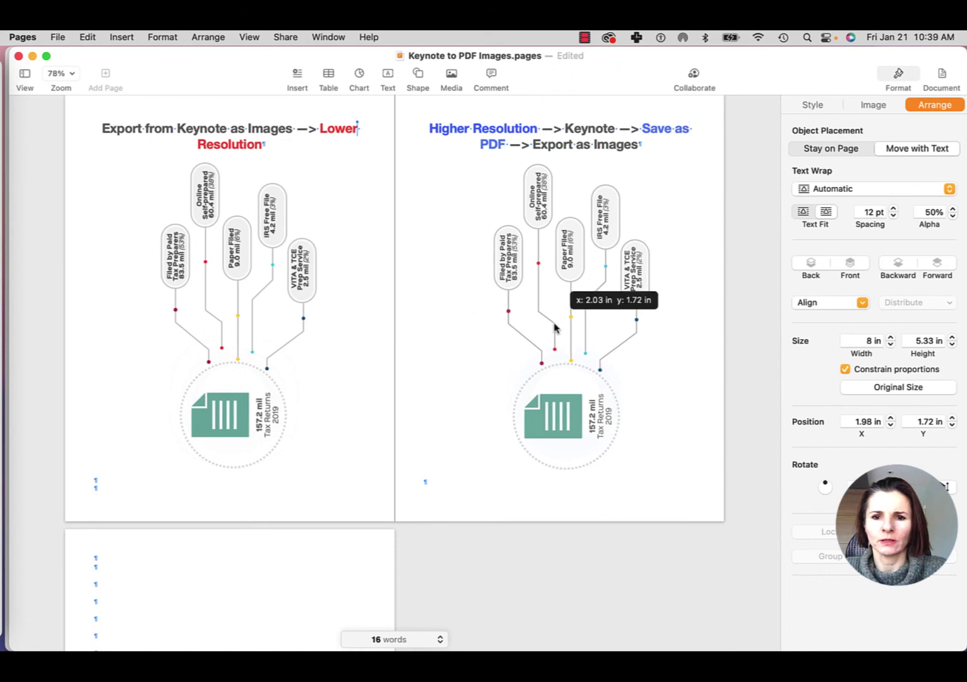
pyautogui.moveTo(561, 327); pyautogui.dragTo(549, 329)
pyautogui.moveTo(280, 313); pyautogui.dragTo(300, 312)
pyautogui.moveTo(524, 308); pyautogui.dragTo(508, 306)
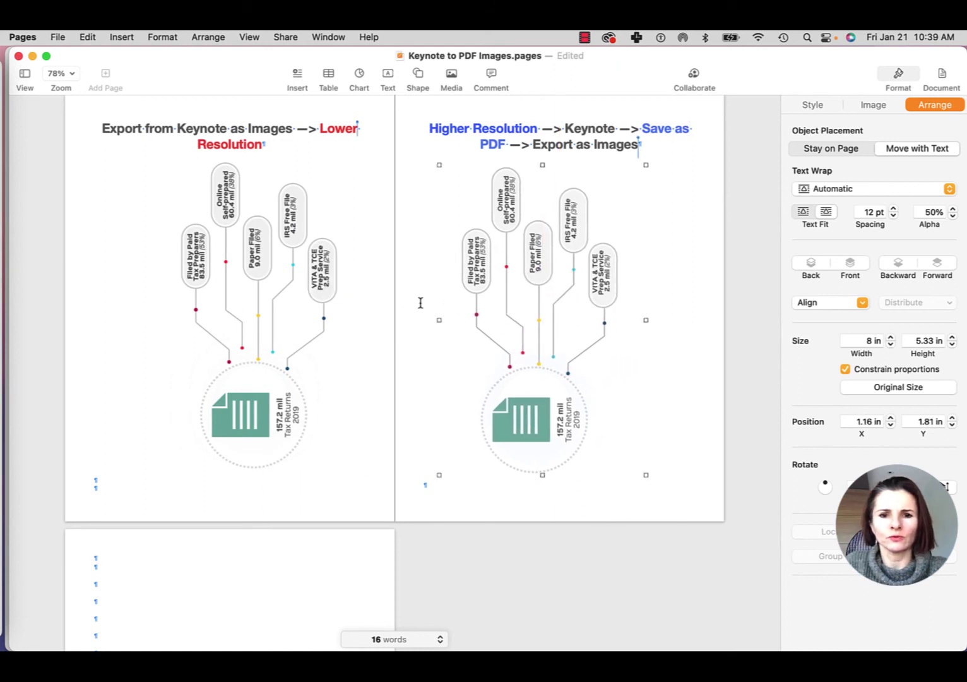
pyautogui.scroll(5, 427, 296)
pyautogui.scroll(3, 427, 296)
pyautogui.scroll(3, 427, 296)
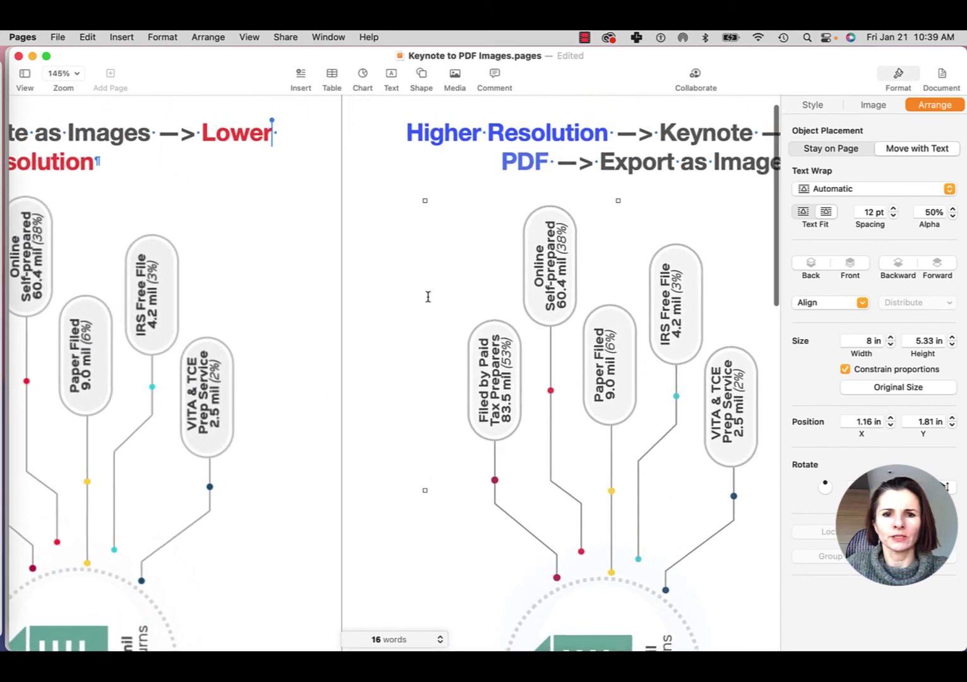
pyautogui.hscroll(3, 427, 296)
pyautogui.hscroll(2, 427, 296)
pyautogui.scroll(1, 428, 296)
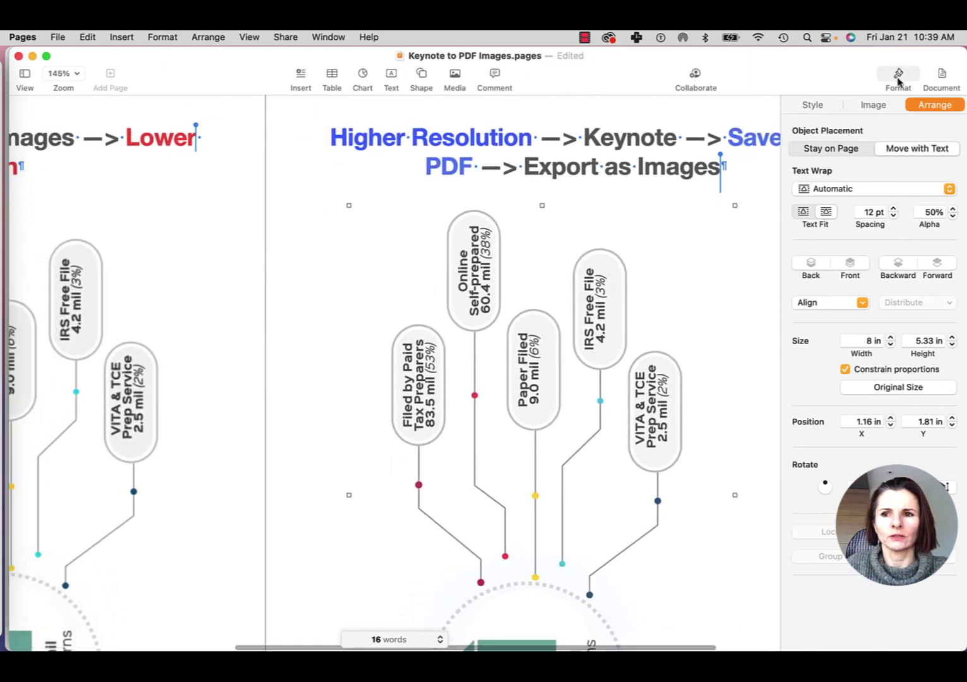
# Hide the formatting sidebar so both charts fill the view for a sharpness comparison.
pyautogui.click(897, 73)
pyautogui.hscroll(-5, 689, 272)
pyautogui.hscroll(-3, 690, 272)
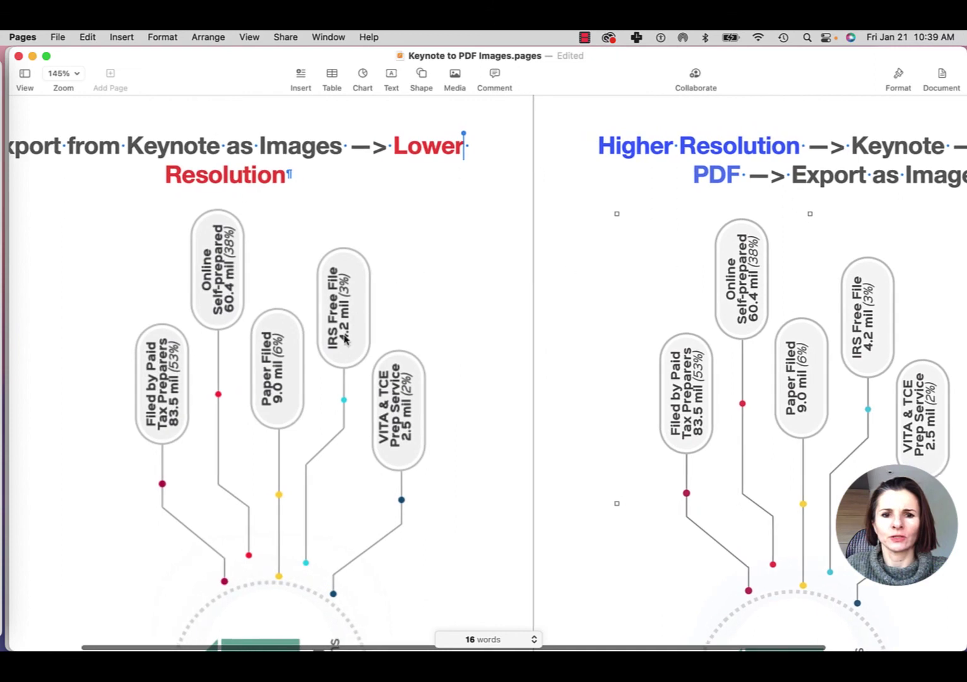